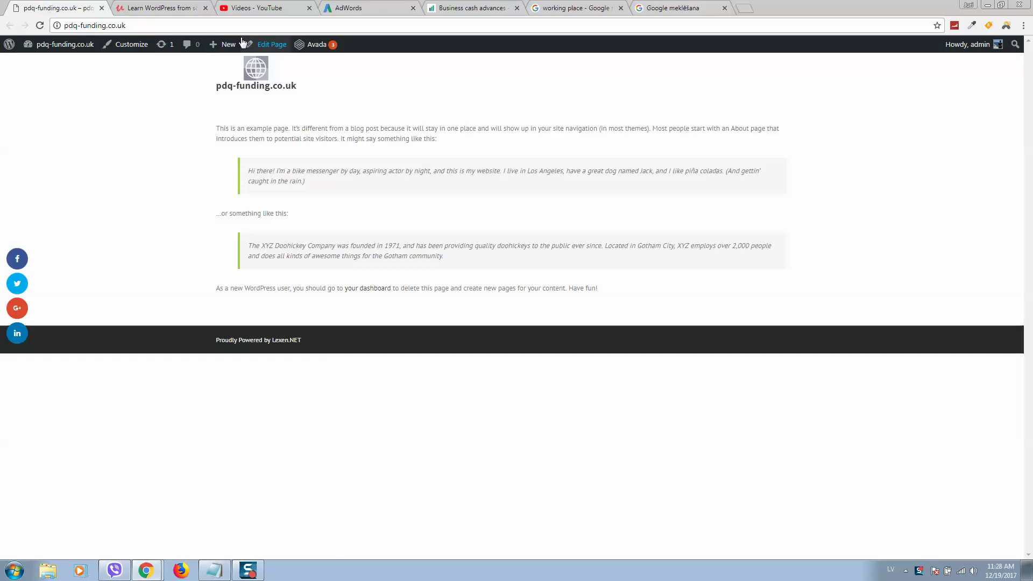
# Open the Sample Page in the editor from the live site's admin toolbar.
pyautogui.click(271, 48)
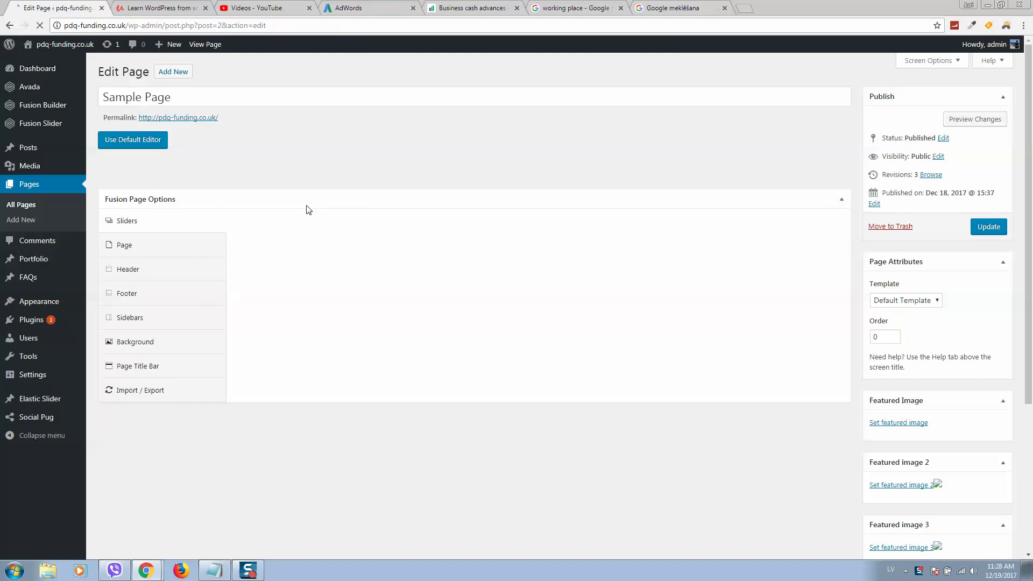
# Change the title from 'Sample Page' to 'Home' and delete the container holding the sample text.
pyautogui.click(173, 90)
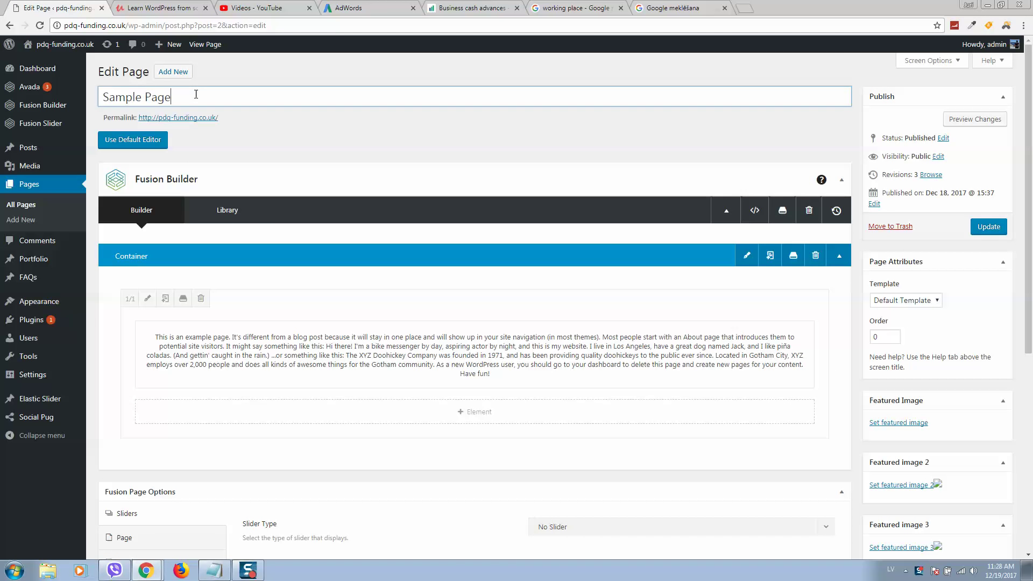
pyautogui.moveTo(9, 90)
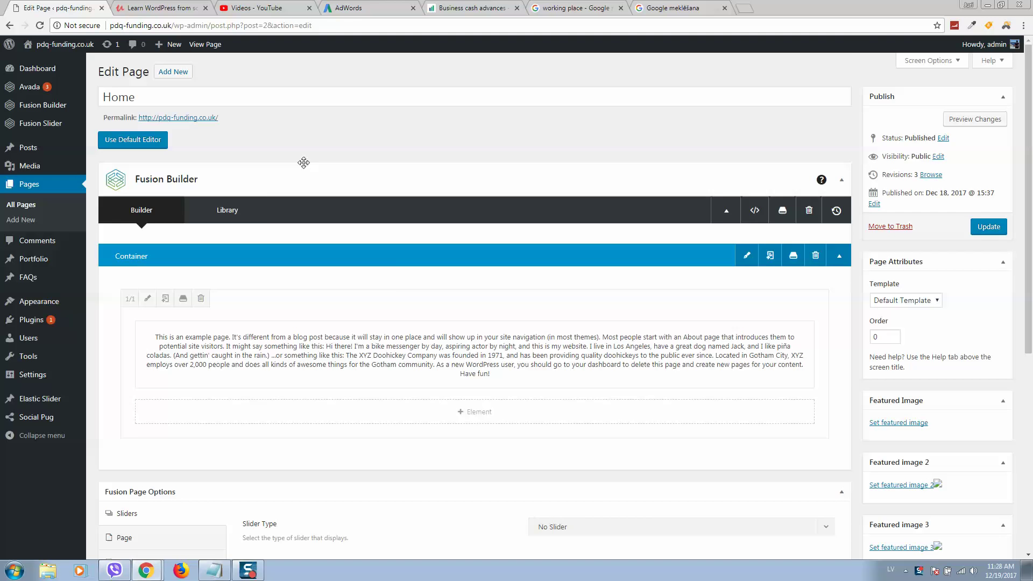
pyautogui.scroll(-1, 409, 245)
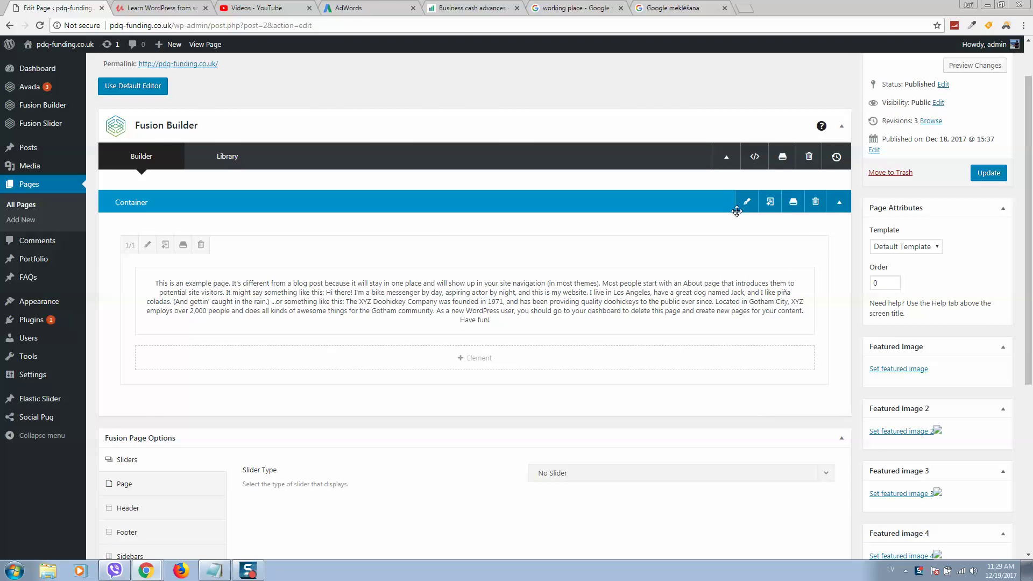
pyautogui.click(815, 201)
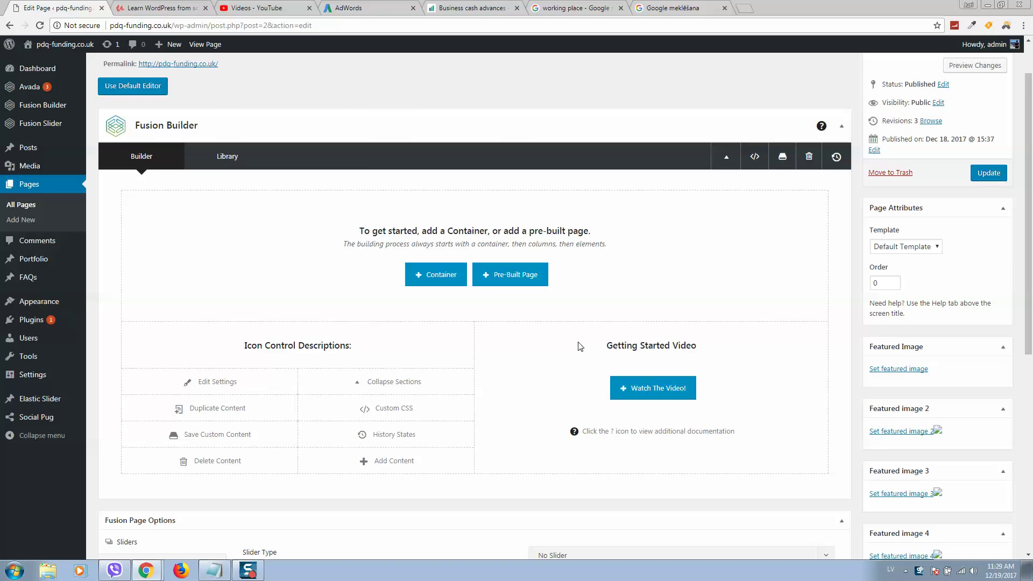
# Add a 1/3-1/3-1/3 container and start choosing its background image from the Background settings.
pyautogui.click(446, 281)
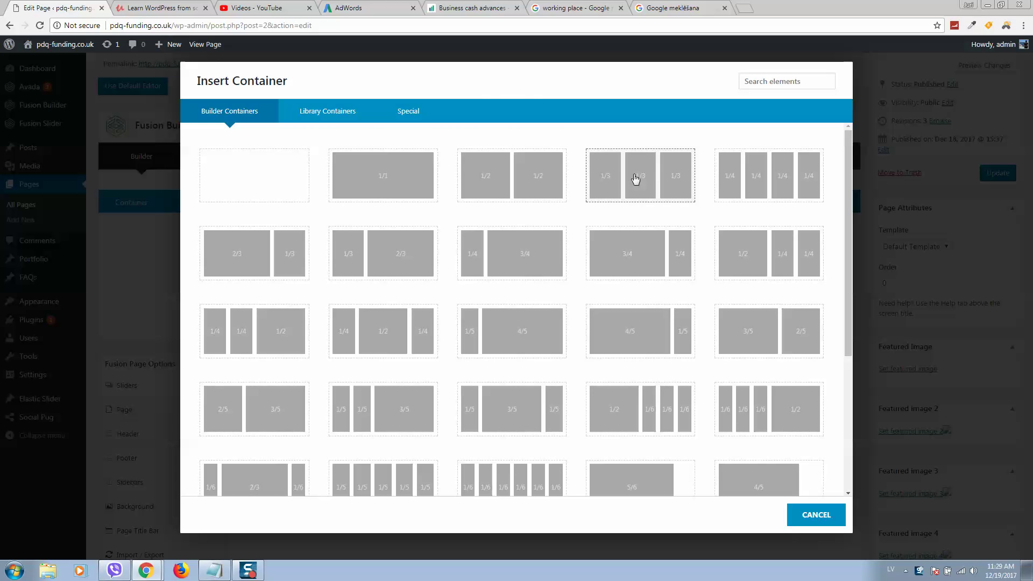
pyautogui.click(658, 179)
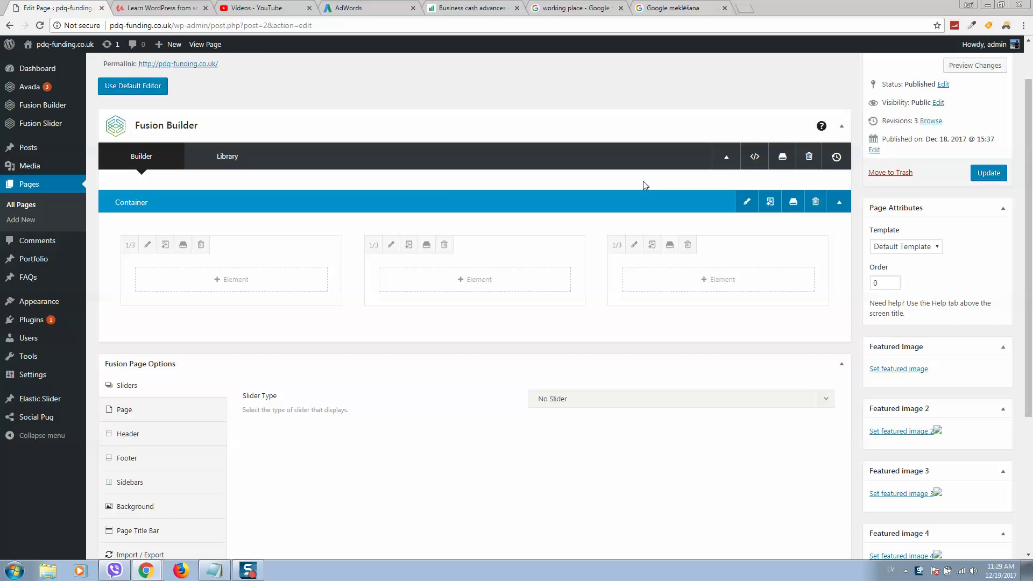
pyautogui.click(747, 202)
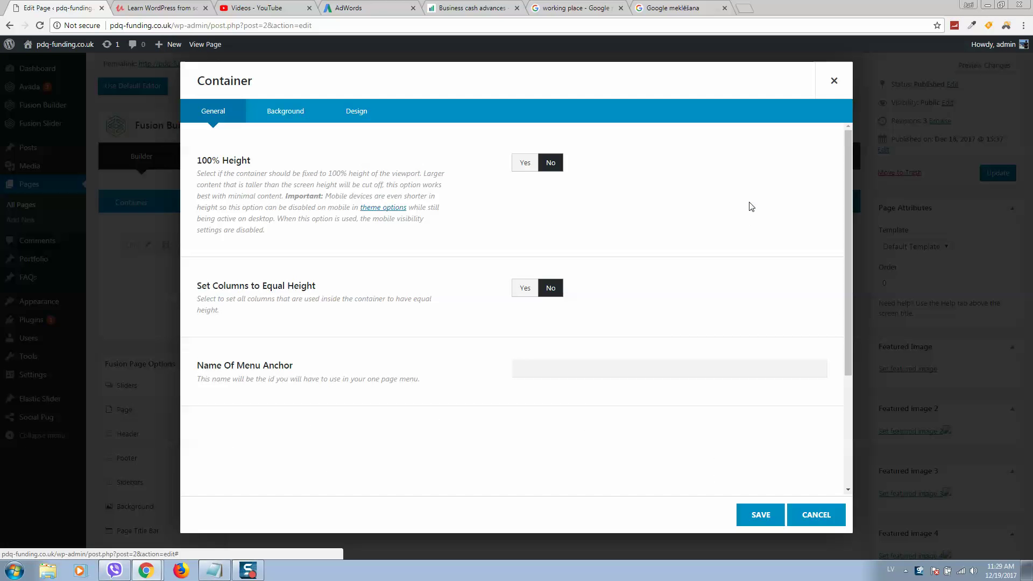
pyautogui.click(833, 83)
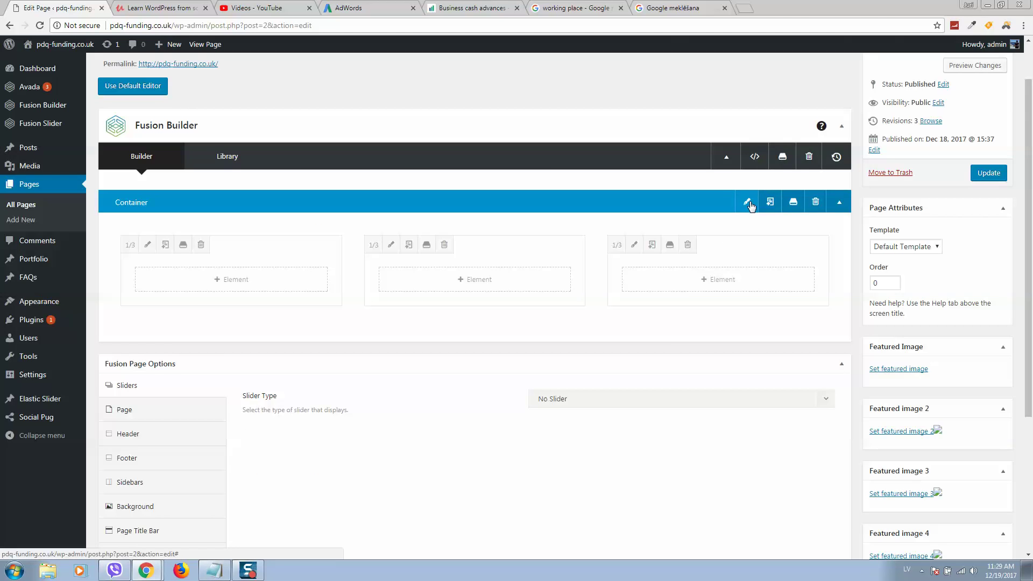
pyautogui.click(748, 202)
pyautogui.click(291, 114)
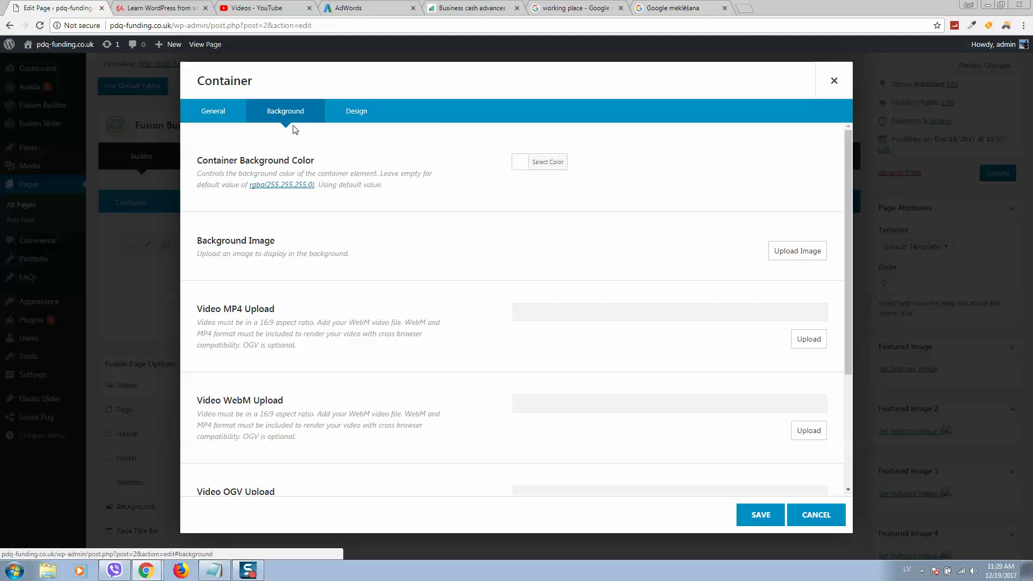
pyautogui.click(785, 251)
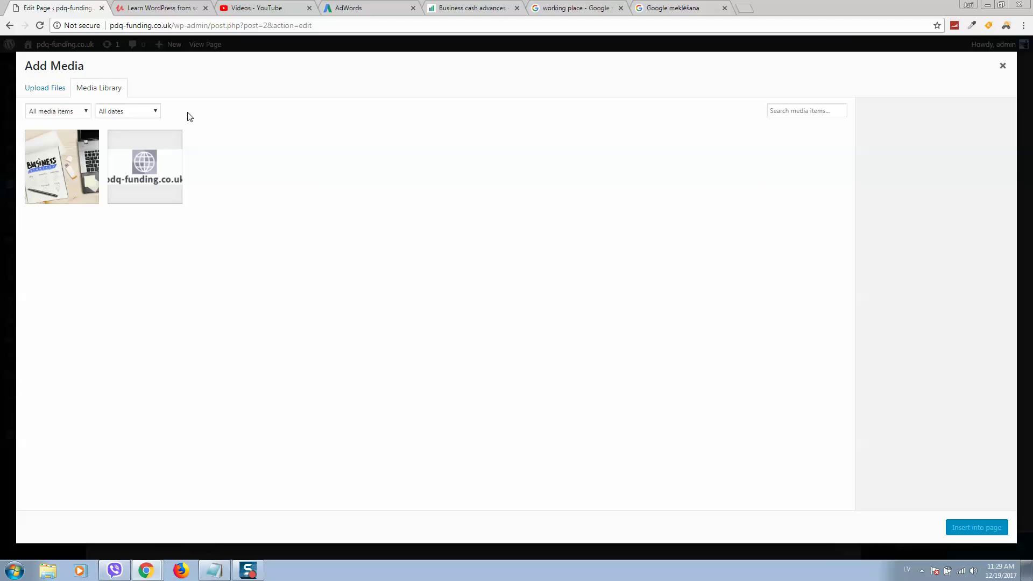
# Save the laptop-and-orange-mug workplace photo from Google Images as workplace2.jpg.
pyautogui.click(646, 15)
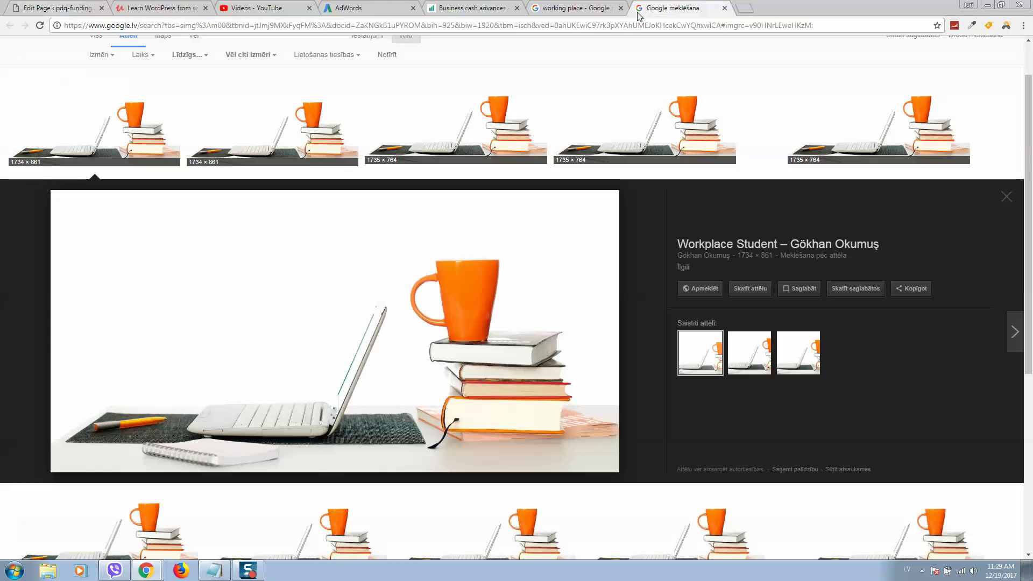
pyautogui.rightClick(466, 285)
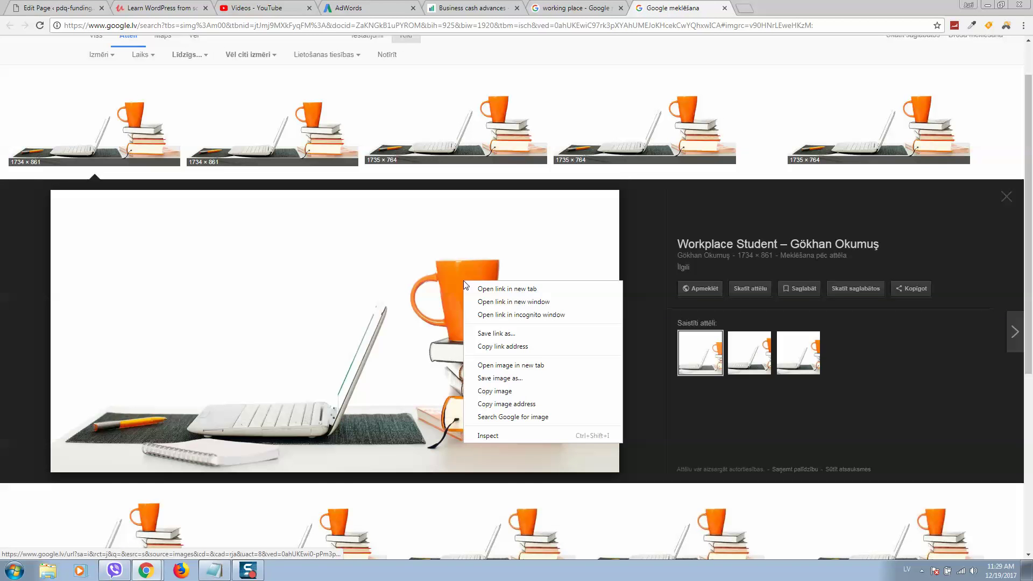
pyautogui.click(517, 379)
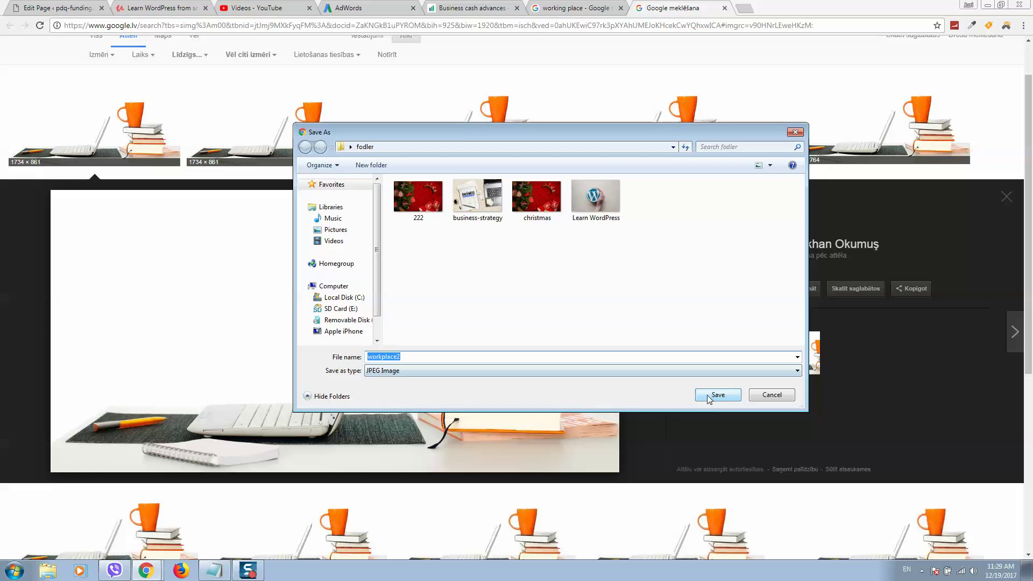
pyautogui.click(388, 146)
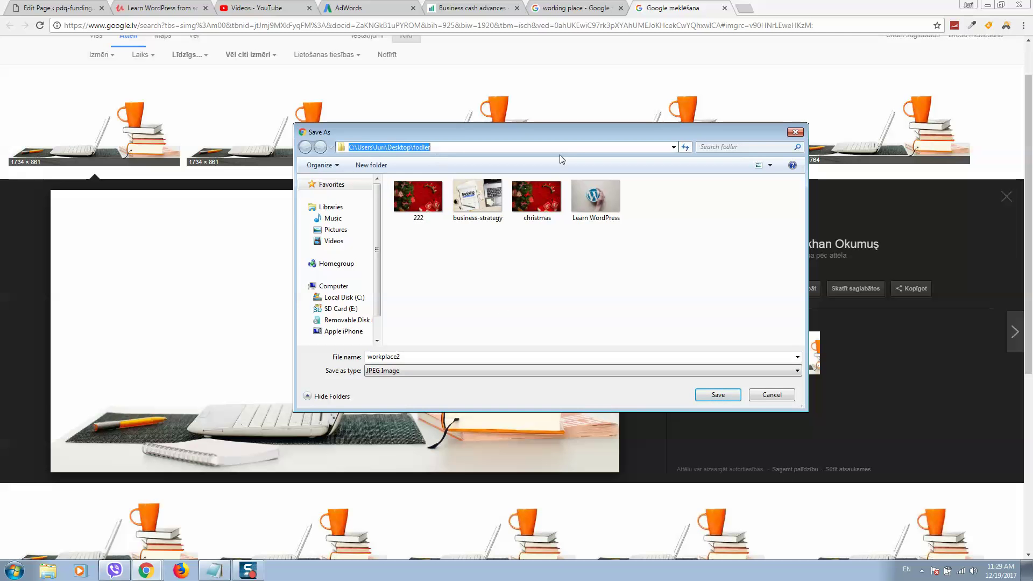
pyautogui.click(718, 395)
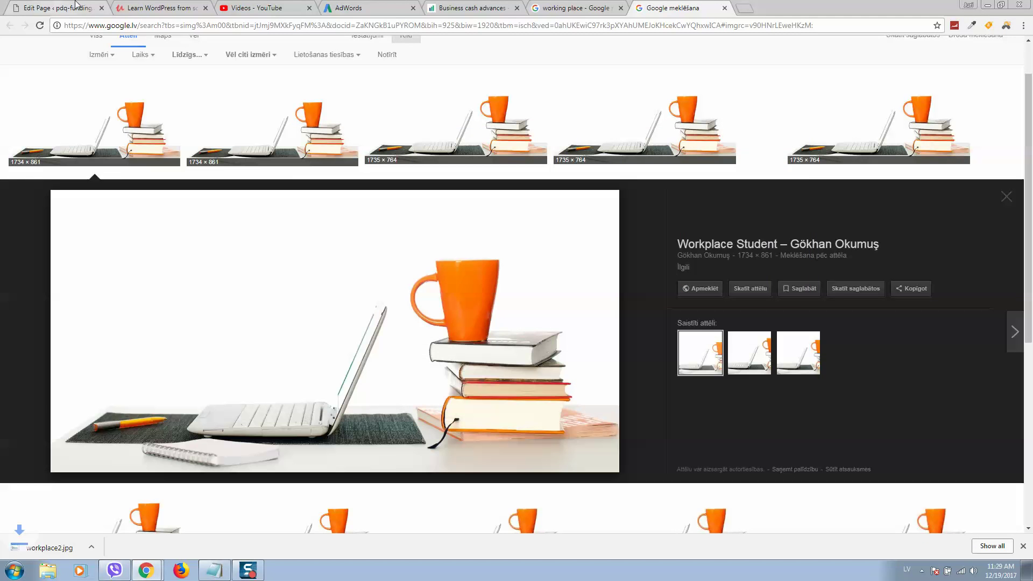
pyautogui.click(1023, 546)
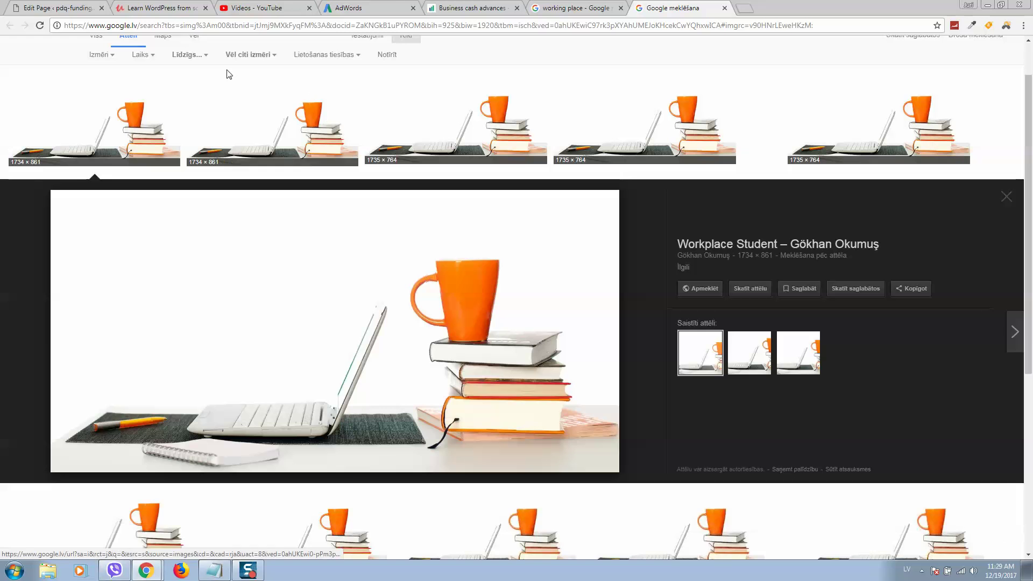
# Browse for a file to upload in the media library and refresh the folder listing.
pyautogui.click(54, 7)
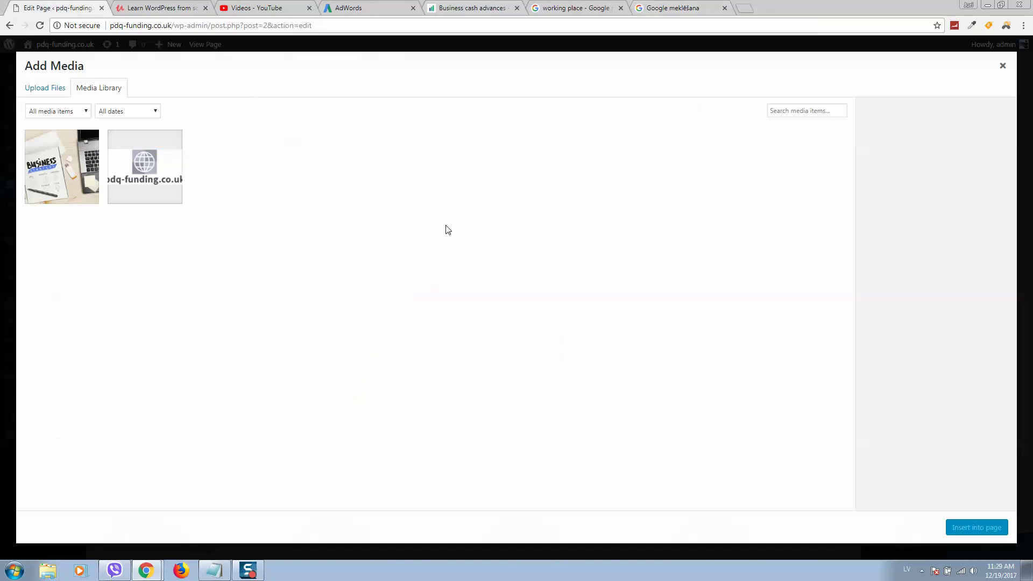
pyautogui.click(34, 90)
pyautogui.click(520, 277)
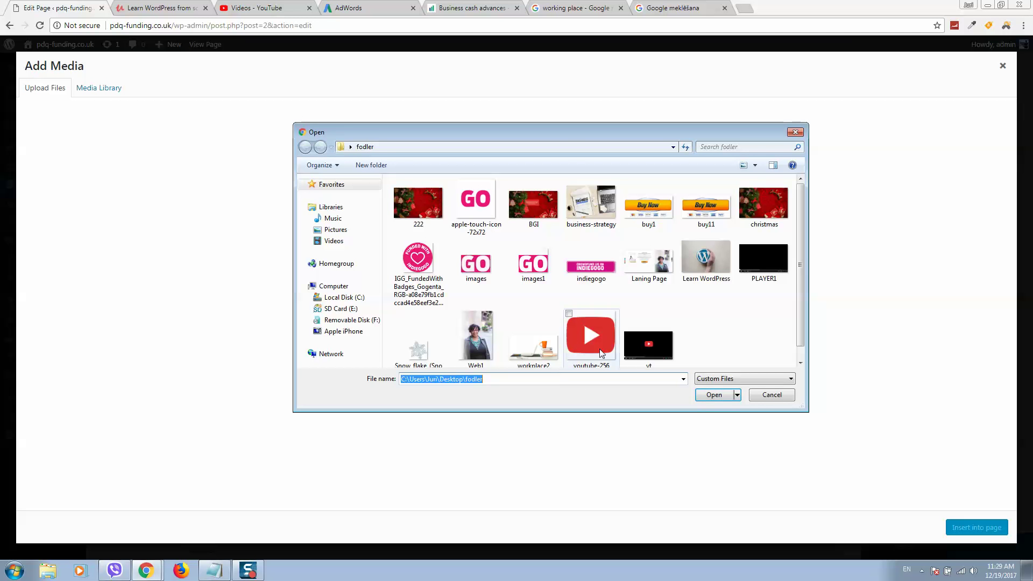
pyautogui.scroll(-1, 802, 234)
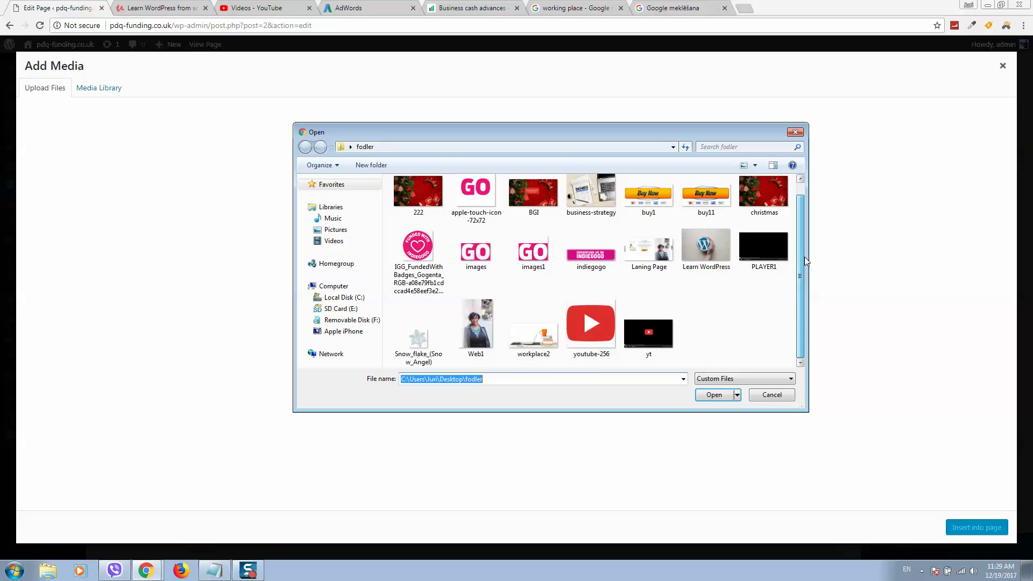
pyautogui.scroll(1, 806, 229)
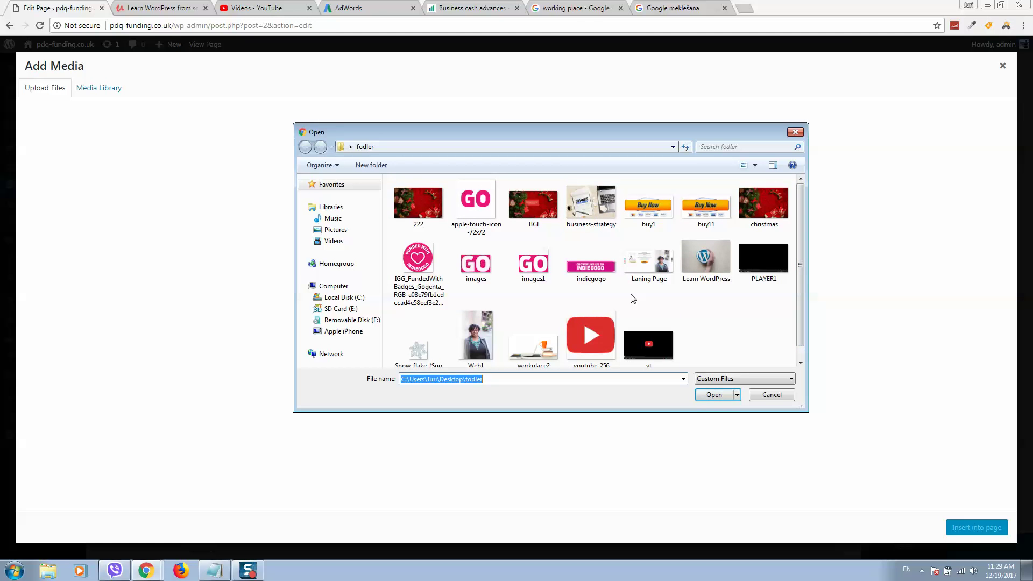
pyautogui.rightClick(726, 316)
pyautogui.click(754, 358)
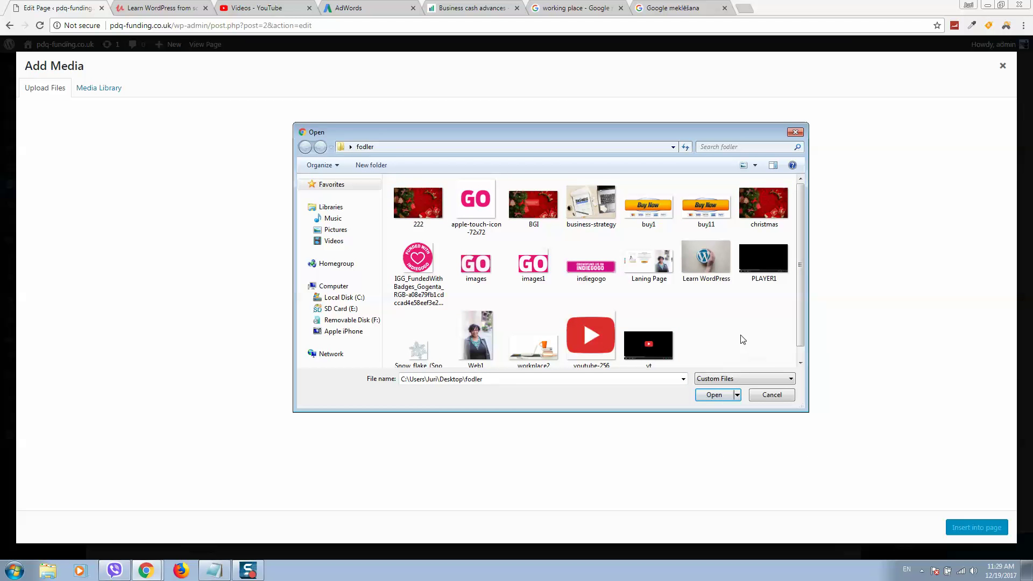
# Reload the folder from the path box and upload workplace2.jpg (1734 × 861).
pyautogui.scroll(-1, 802, 341)
pyautogui.scroll(1, 801, 234)
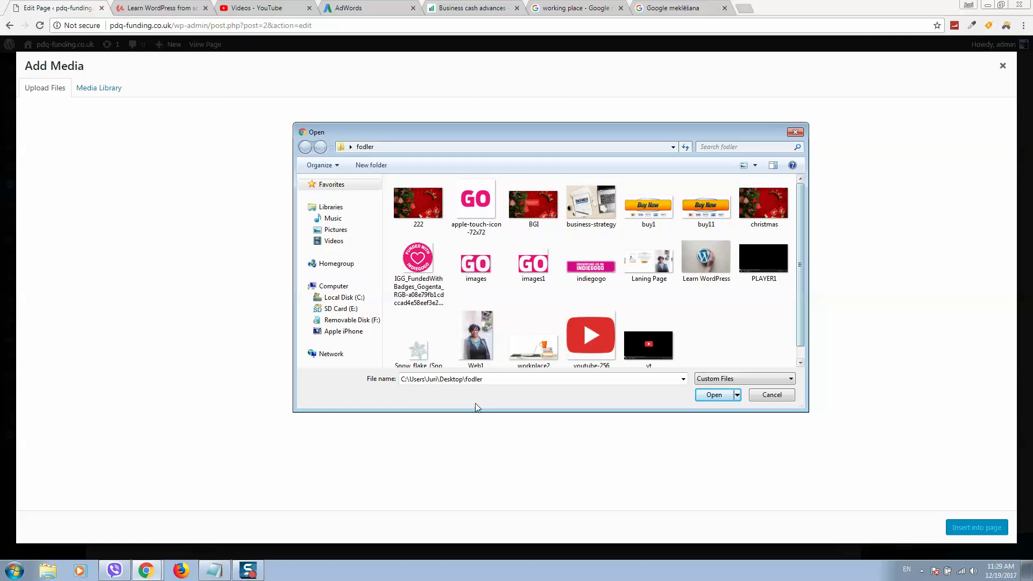
pyautogui.click(549, 379)
pyautogui.click(556, 379)
pyautogui.doubleClick(558, 379)
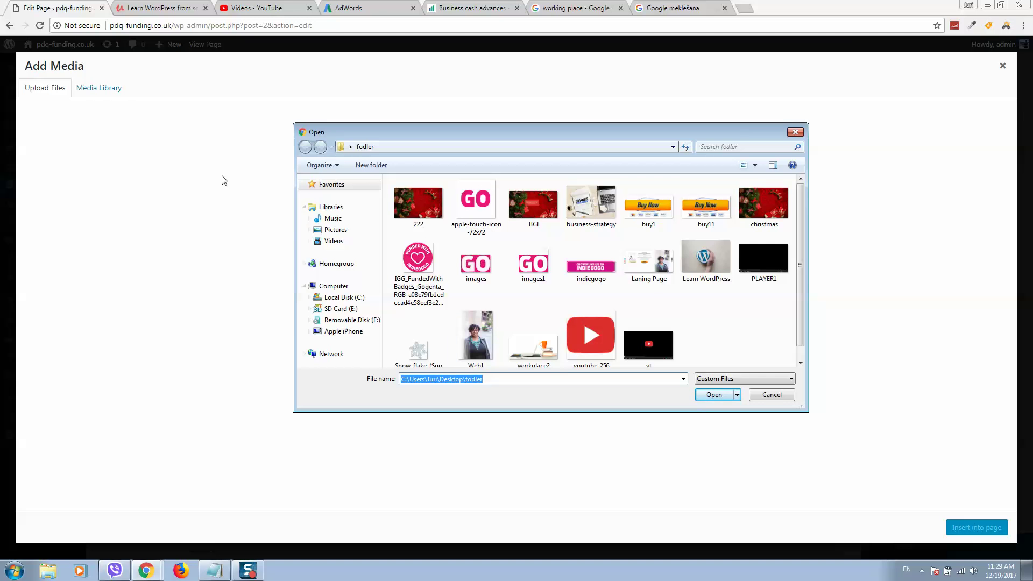
pyautogui.press('Return')
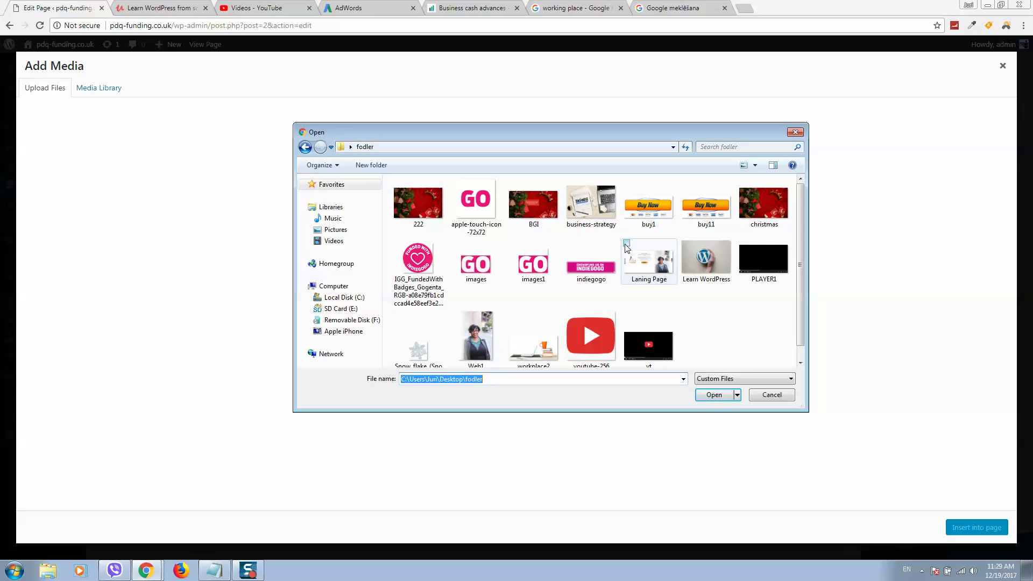
pyautogui.click(560, 351)
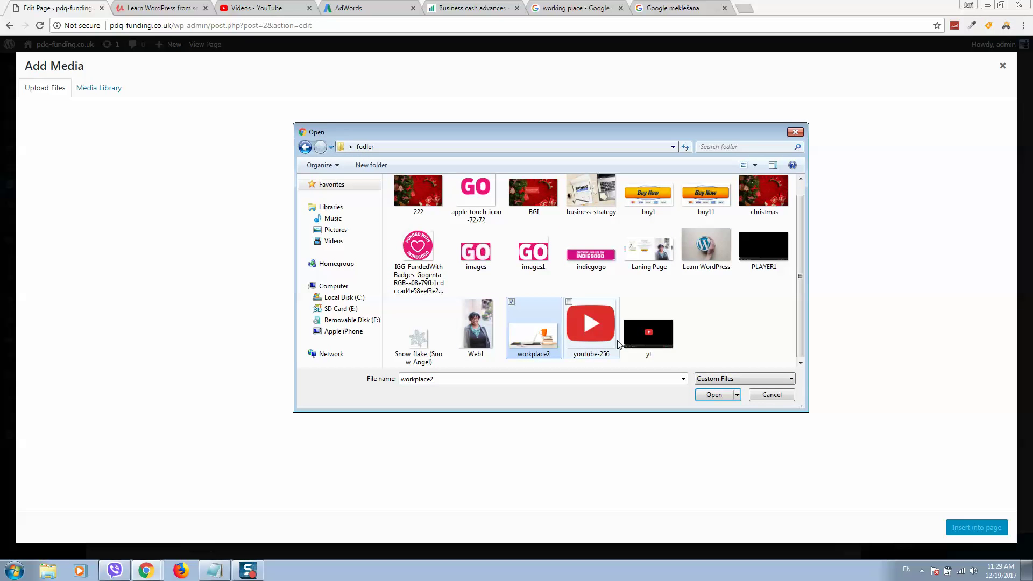
pyautogui.click(714, 395)
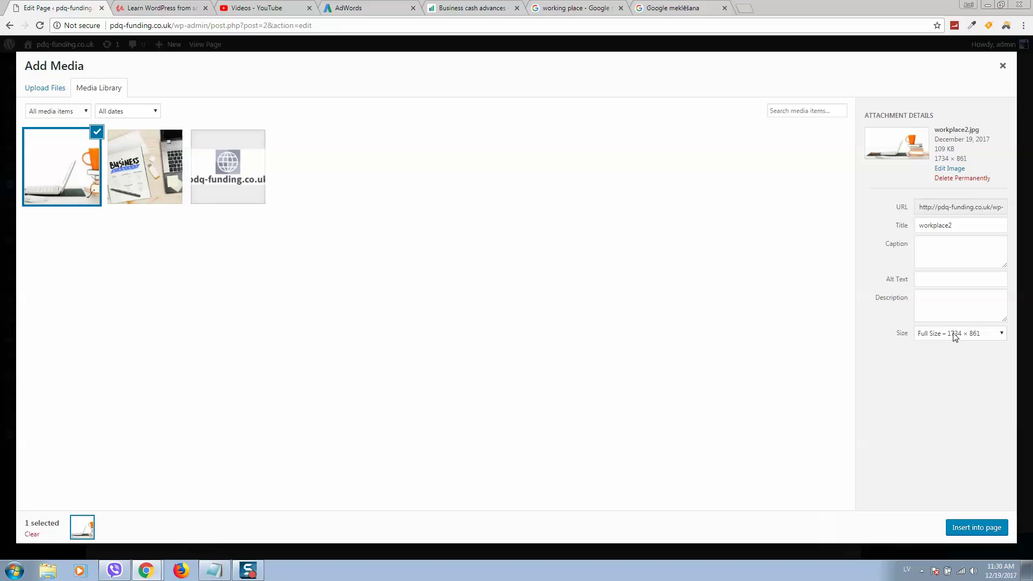
# Keep workplace2's insert size at Full Size – 1734 × 861.
pyautogui.click(937, 337)
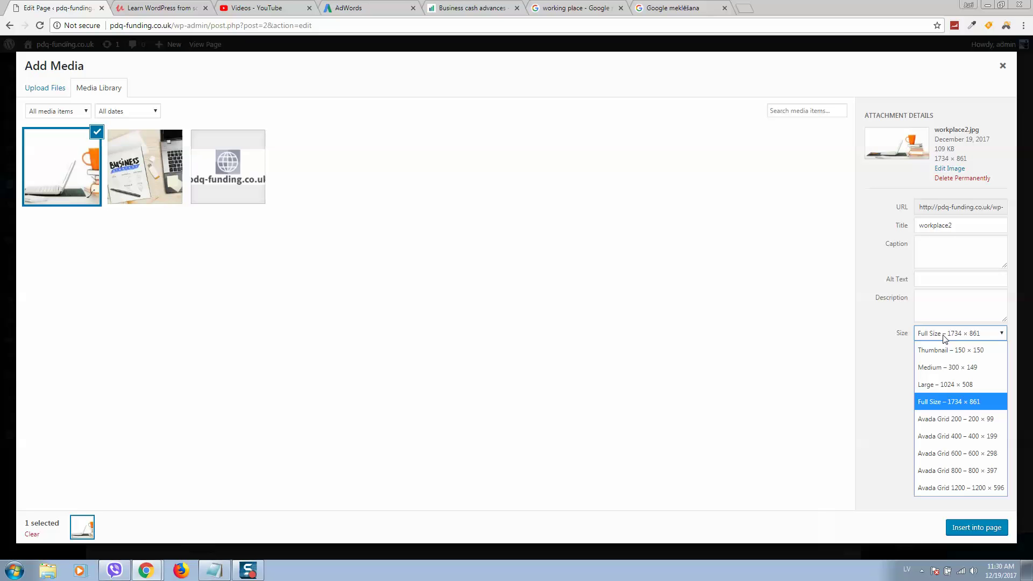
pyautogui.click(957, 401)
pyautogui.click(969, 370)
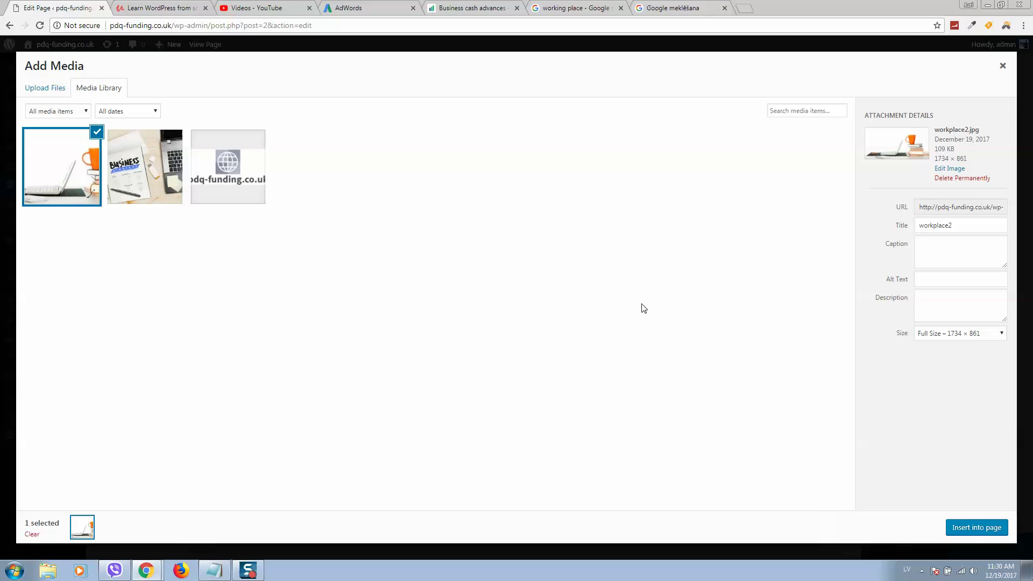
pyautogui.click(969, 333)
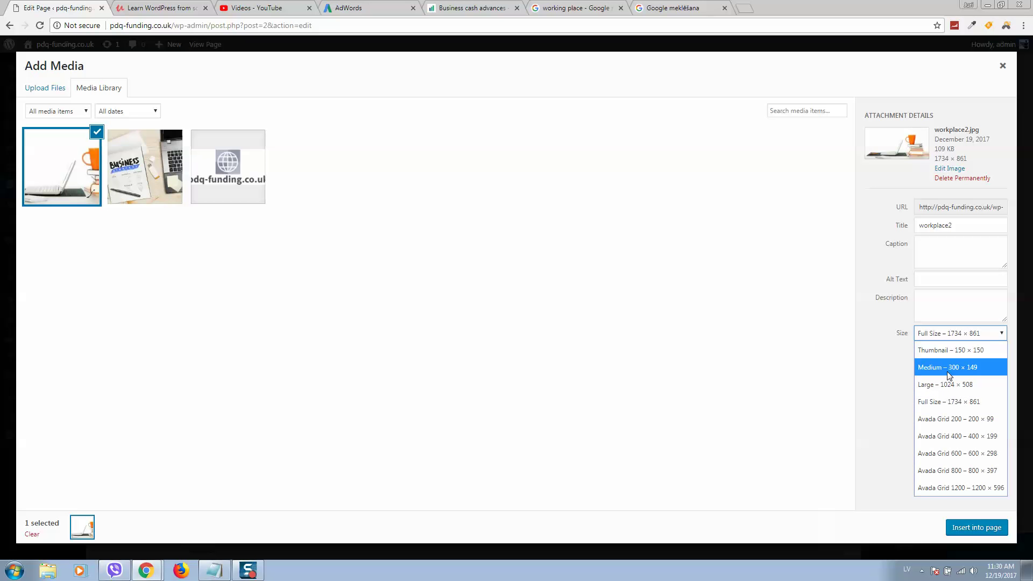
pyautogui.click(883, 375)
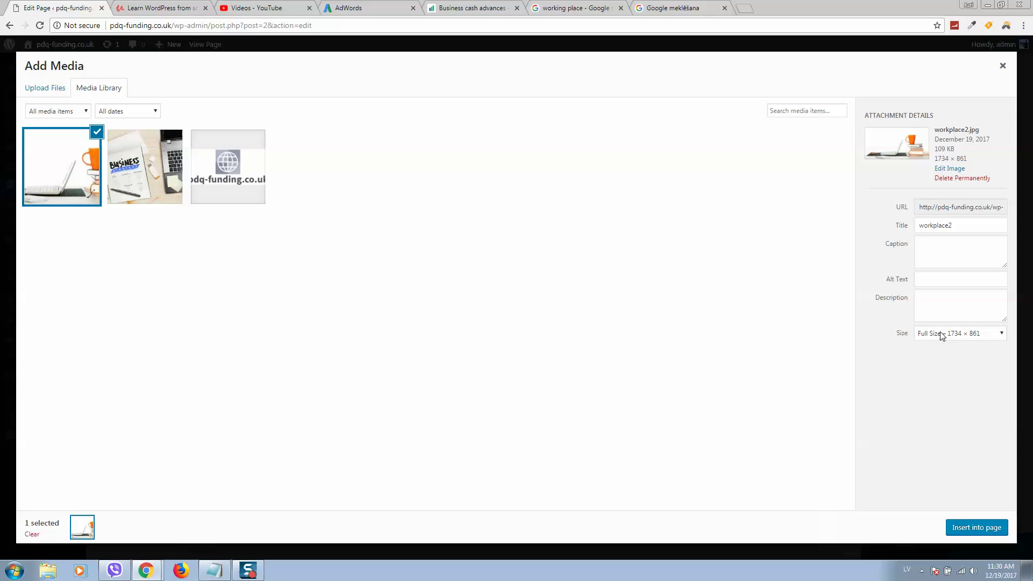
# Insert the desk image as the container background and set Background Position to Center Bottom.
pyautogui.click(976, 527)
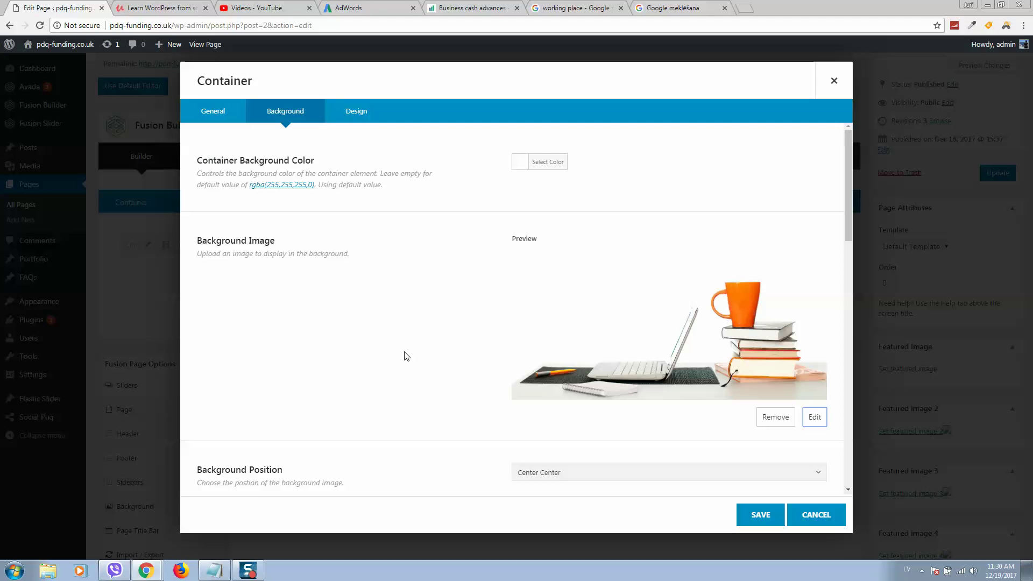
pyautogui.scroll(-5, 371, 248)
pyautogui.scroll(-10, 521, 307)
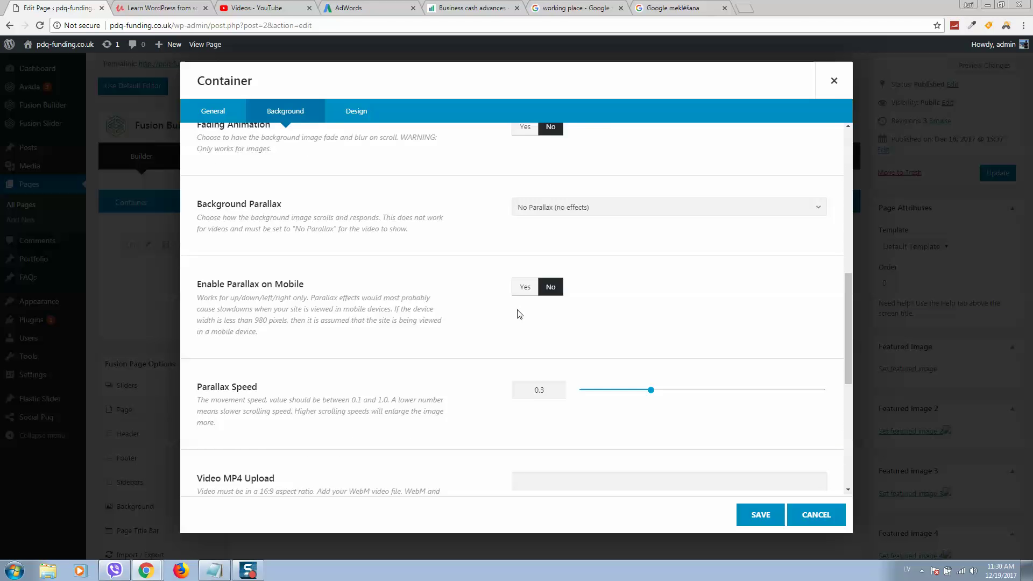
pyautogui.scroll(-1, 409, 333)
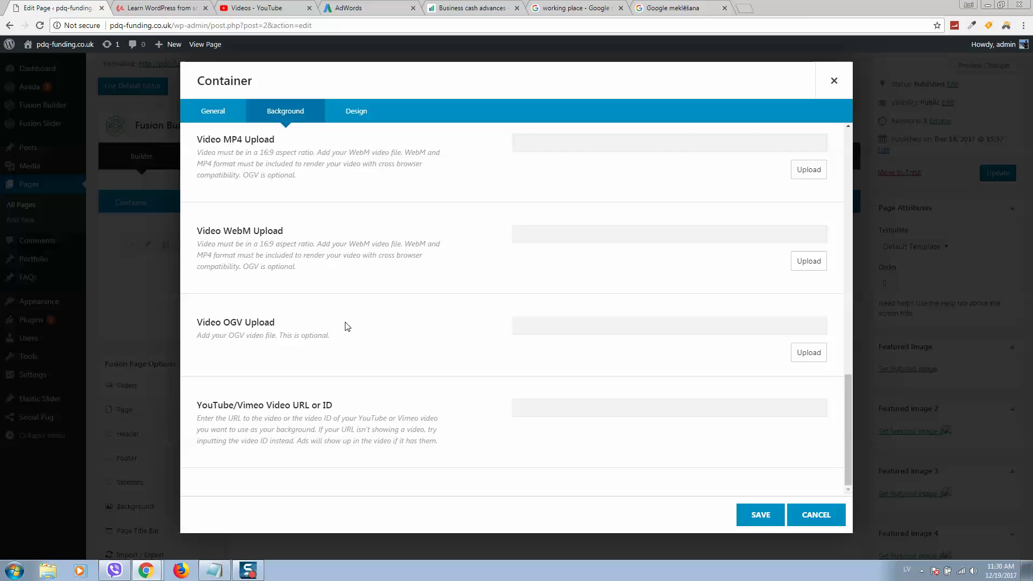
pyautogui.scroll(9, 332, 302)
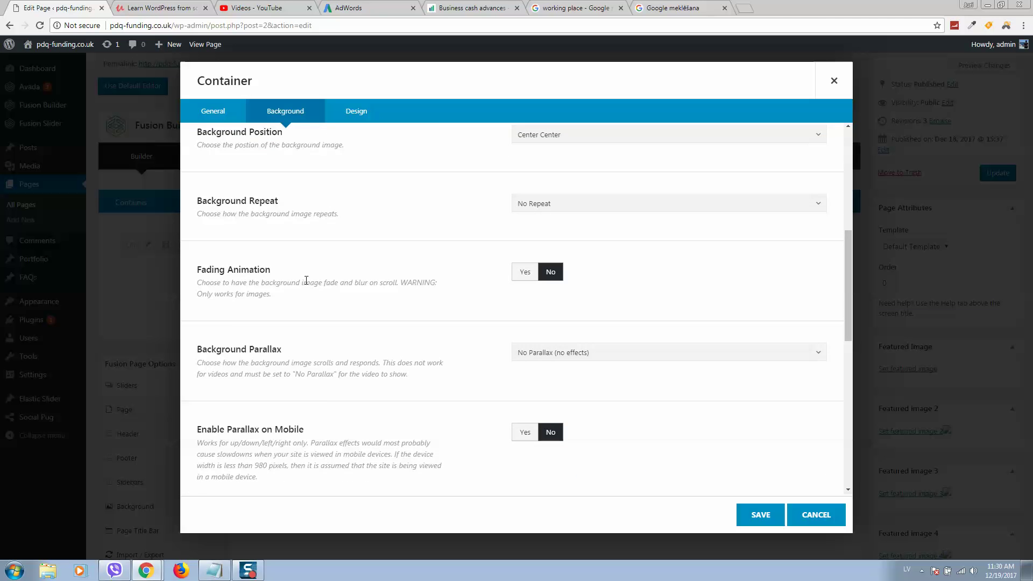
pyautogui.scroll(3, 410, 345)
pyautogui.click(547, 299)
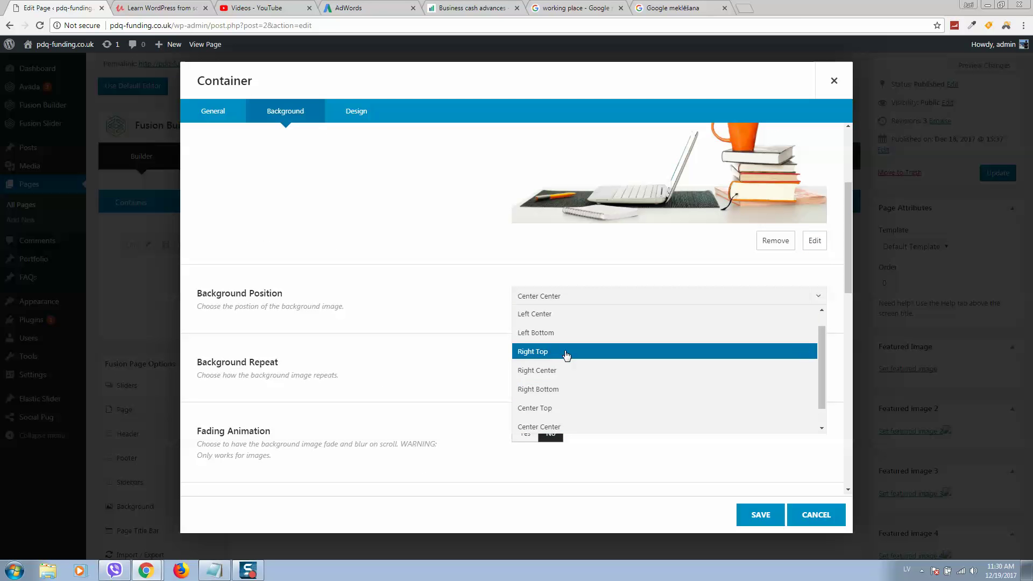
pyautogui.scroll(-1, 567, 328)
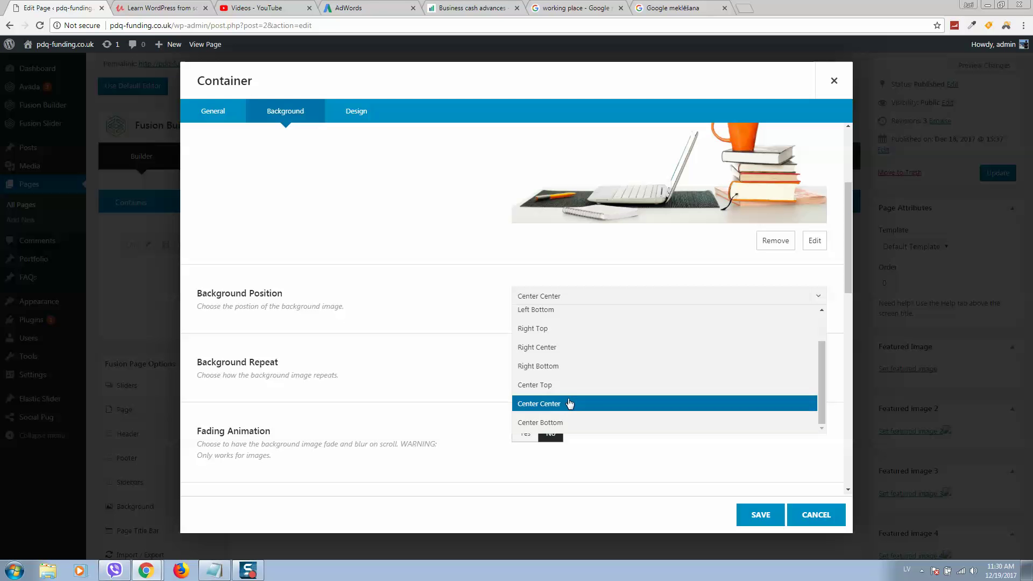
pyautogui.click(565, 422)
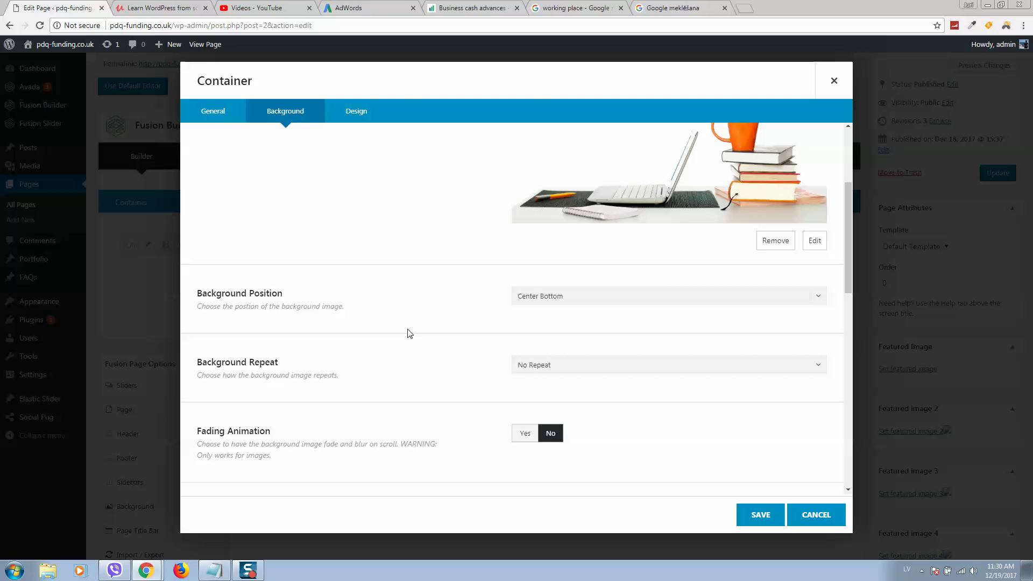
# Try a blue-grey background colour, clear it back to default, and save the container.
pyautogui.scroll(3, 467, 320)
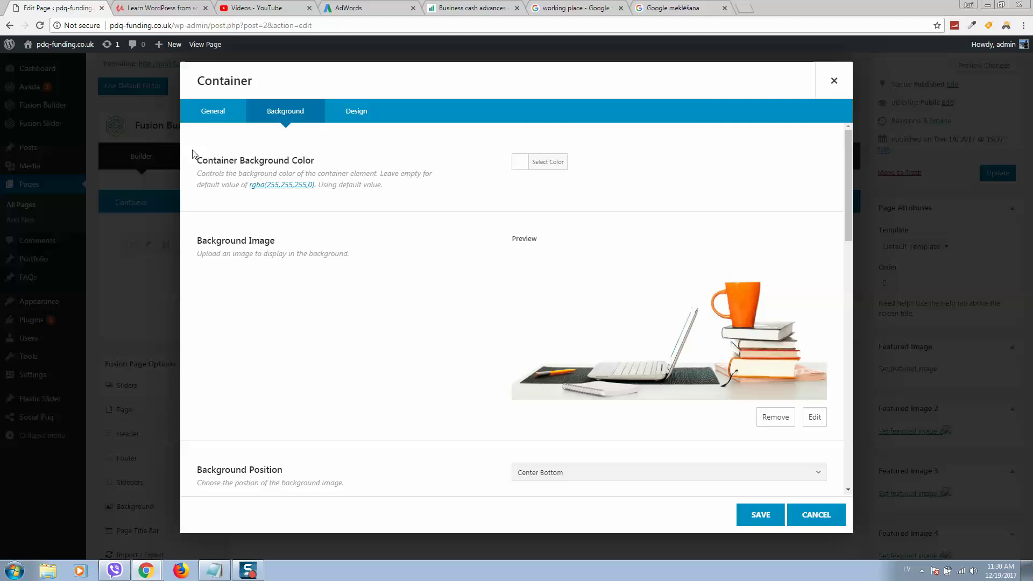
pyautogui.click(546, 163)
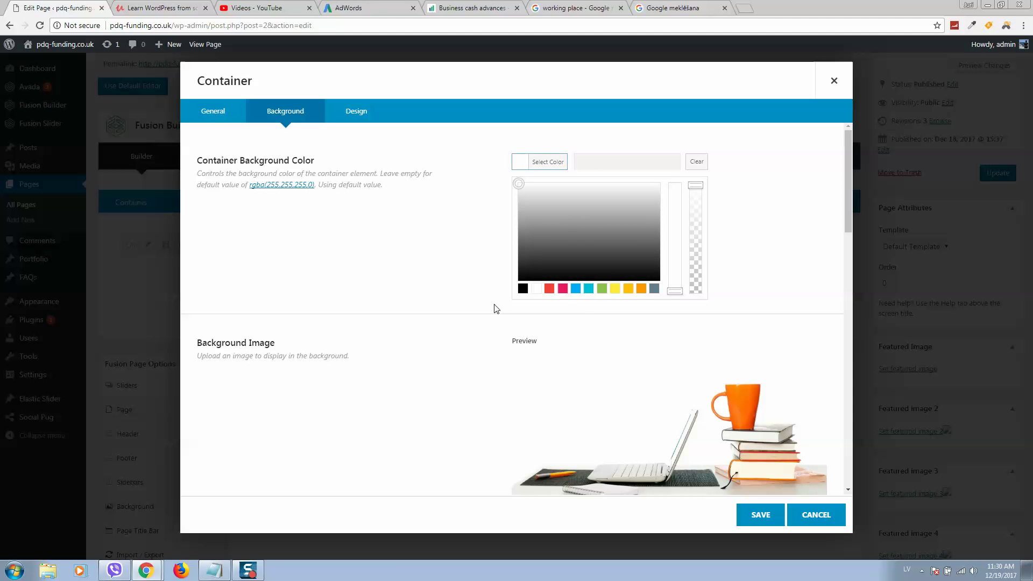
pyautogui.click(654, 288)
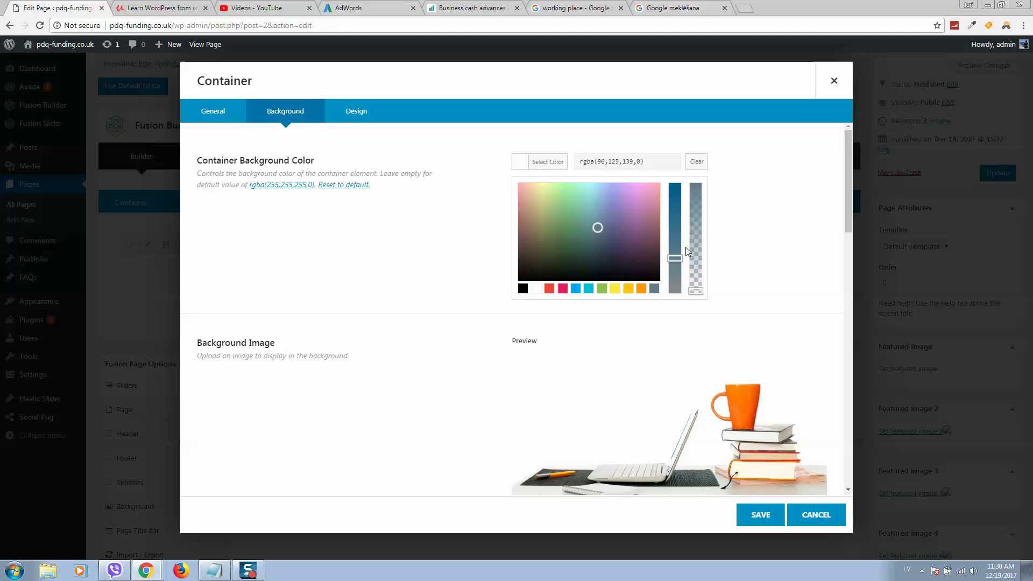
pyautogui.moveTo(686, 247); pyautogui.dragTo(680, 249)
pyautogui.click(694, 189)
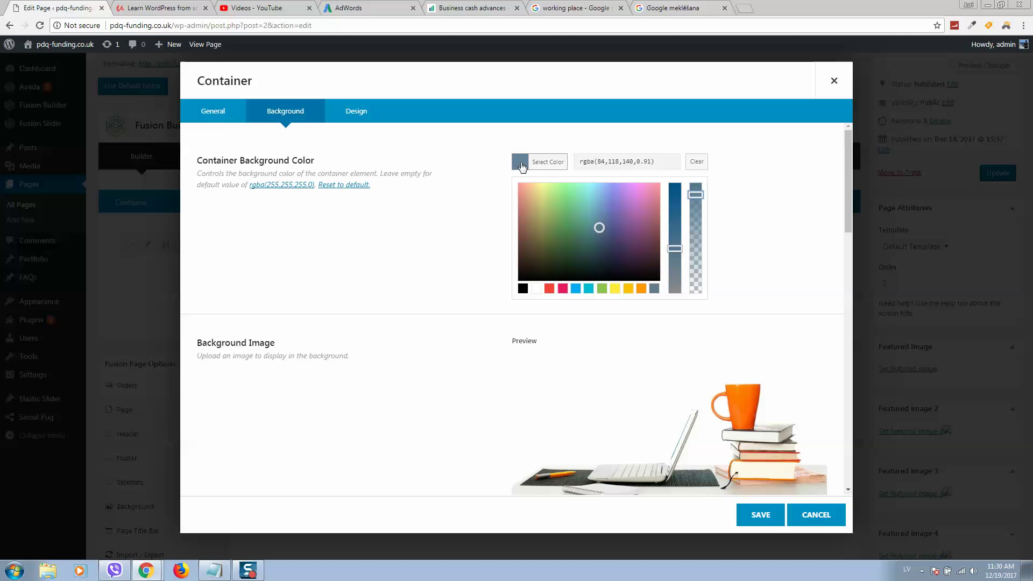
pyautogui.click(697, 162)
pyautogui.click(727, 296)
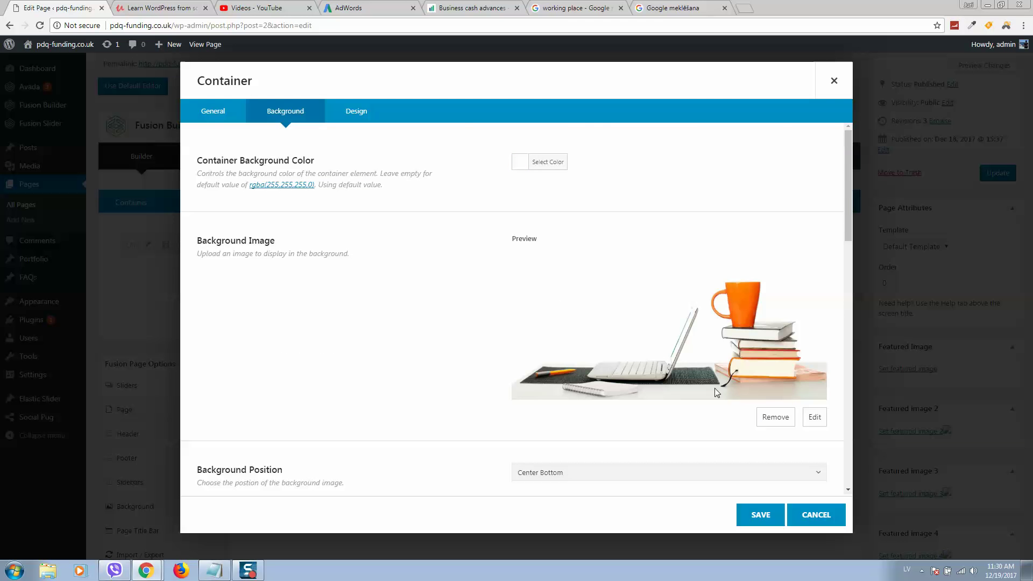
pyautogui.click(761, 514)
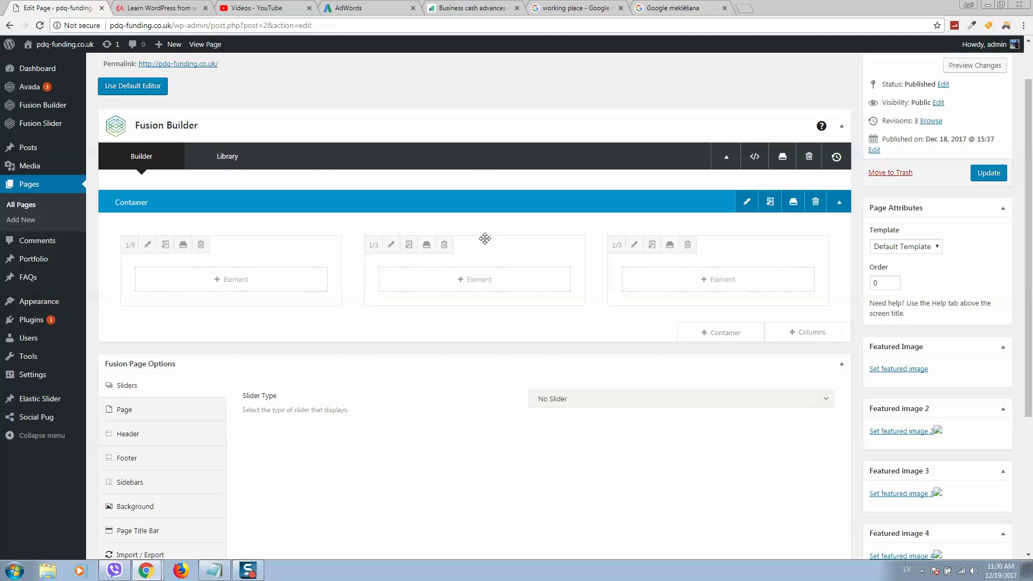
# Copy the Business Cash Advances heading and paragraphs from the 365 Business Finance site.
pyautogui.scroll(-1, 477, 237)
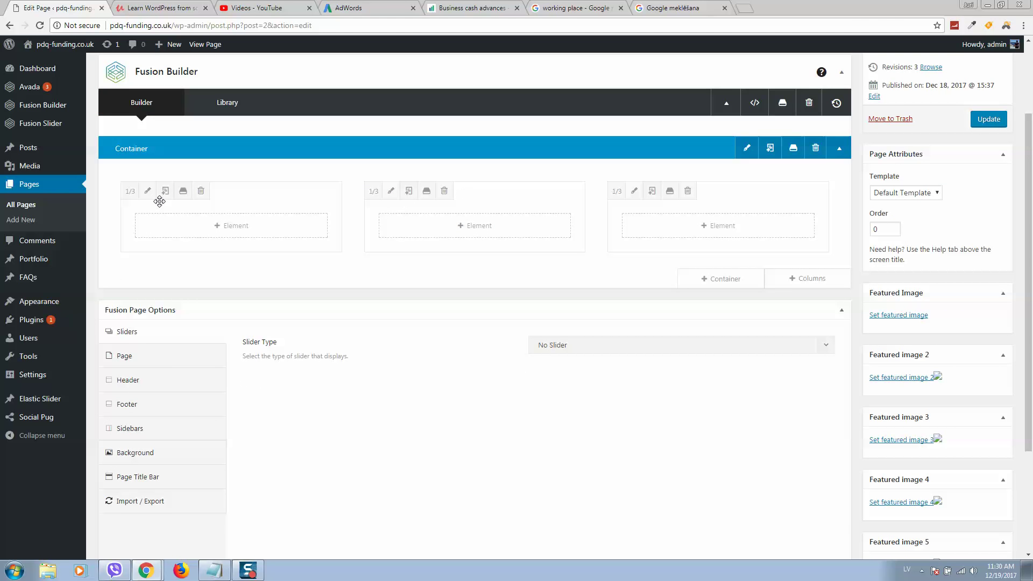
pyautogui.click(589, 8)
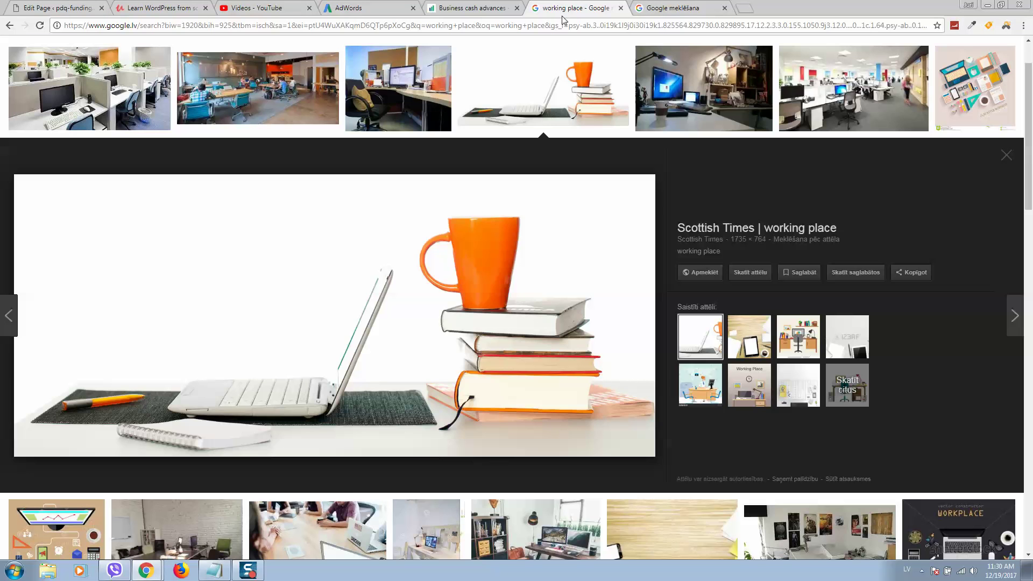
pyautogui.click(470, 8)
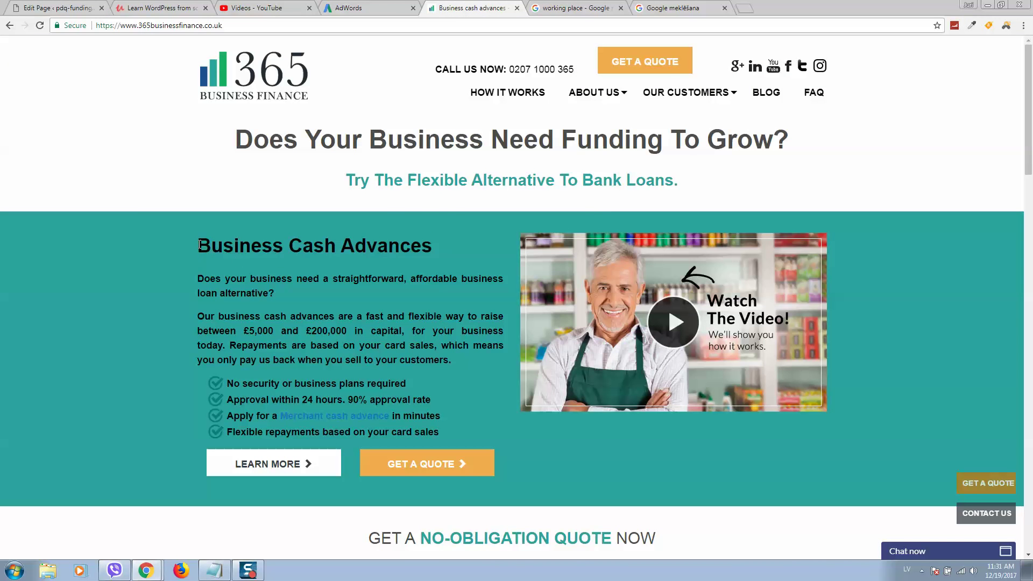
pyautogui.moveTo(199, 244); pyautogui.dragTo(452, 358)
pyautogui.rightClick(398, 334)
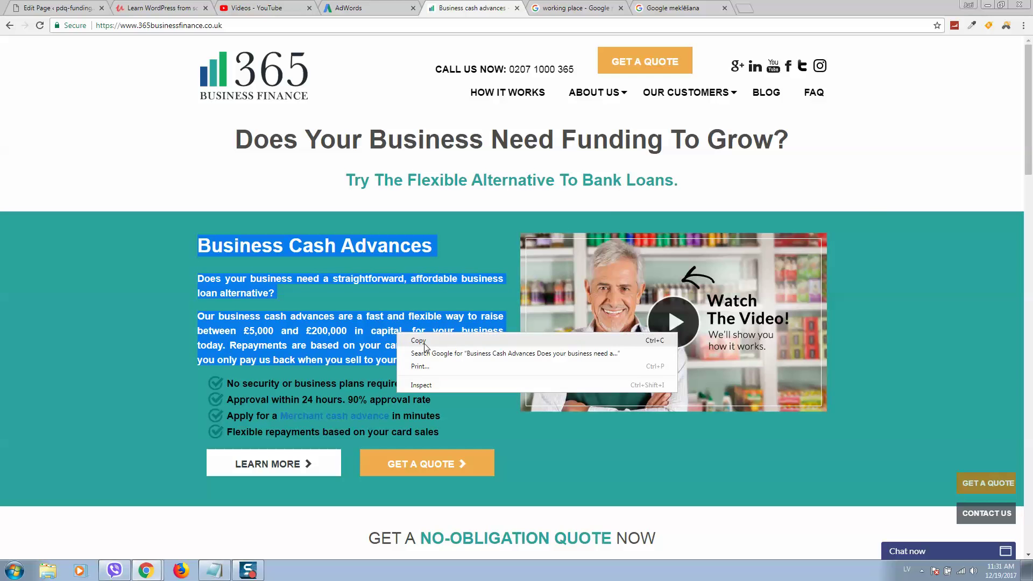
pyautogui.click(425, 343)
pyautogui.click(53, 8)
# Add a Text Block to the first column, replace its placeholder with the copied text, and save.
pyautogui.click(247, 231)
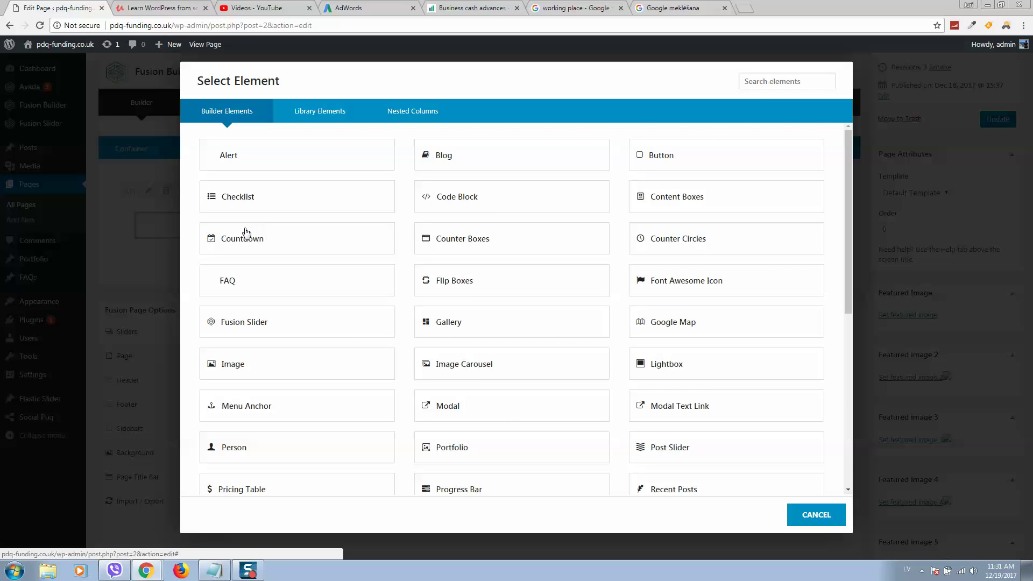
pyautogui.click(802, 83)
pyautogui.write('text')
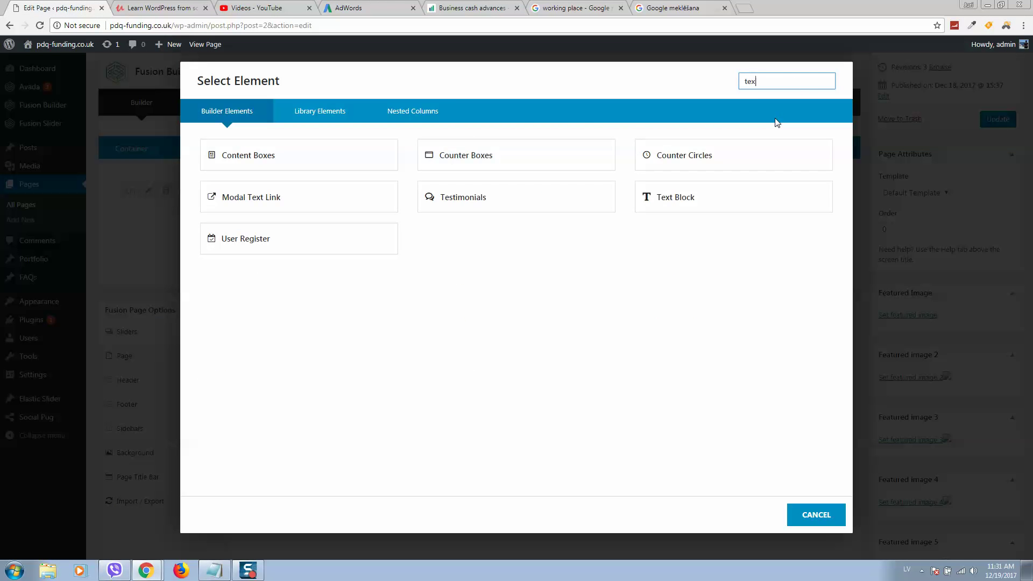
pyautogui.click(493, 157)
pyautogui.hotkey('ctrl', 'a')
pyautogui.press('Delete')
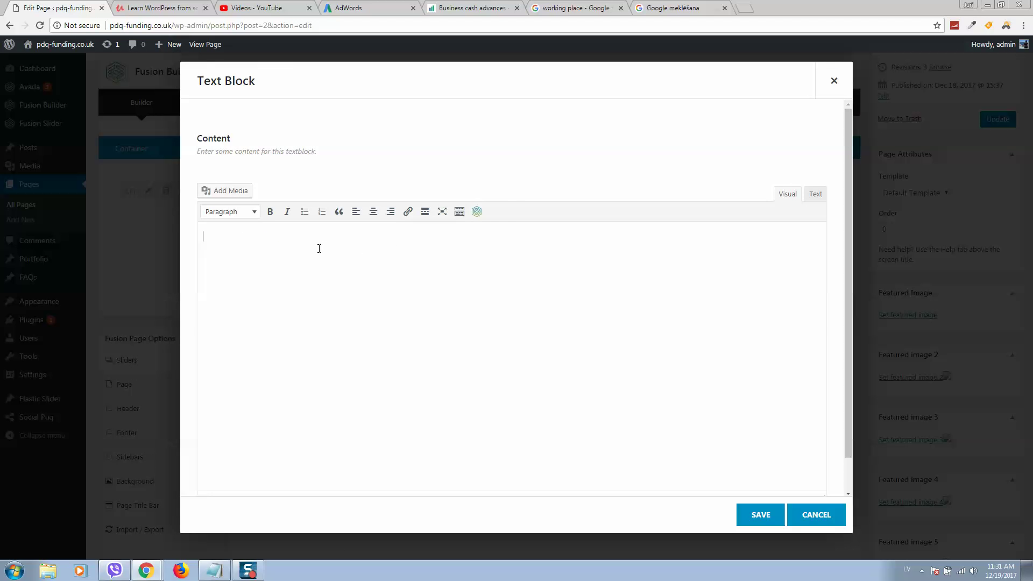
pyautogui.hotkey('ctrl', 'v')
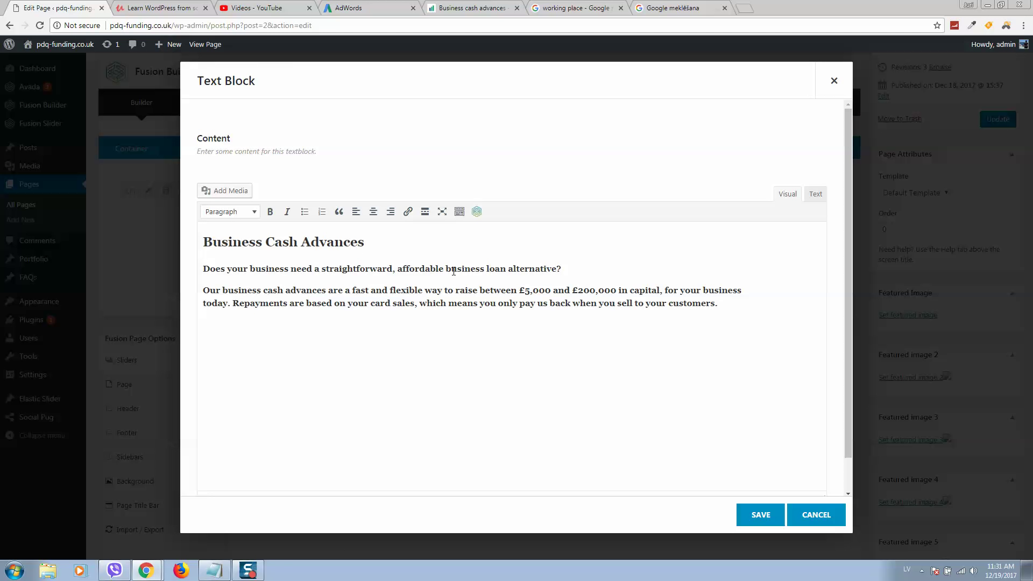
pyautogui.click(768, 520)
# Set the first column's bottom margin to 70 px in its Design settings and save.
pyautogui.click(150, 192)
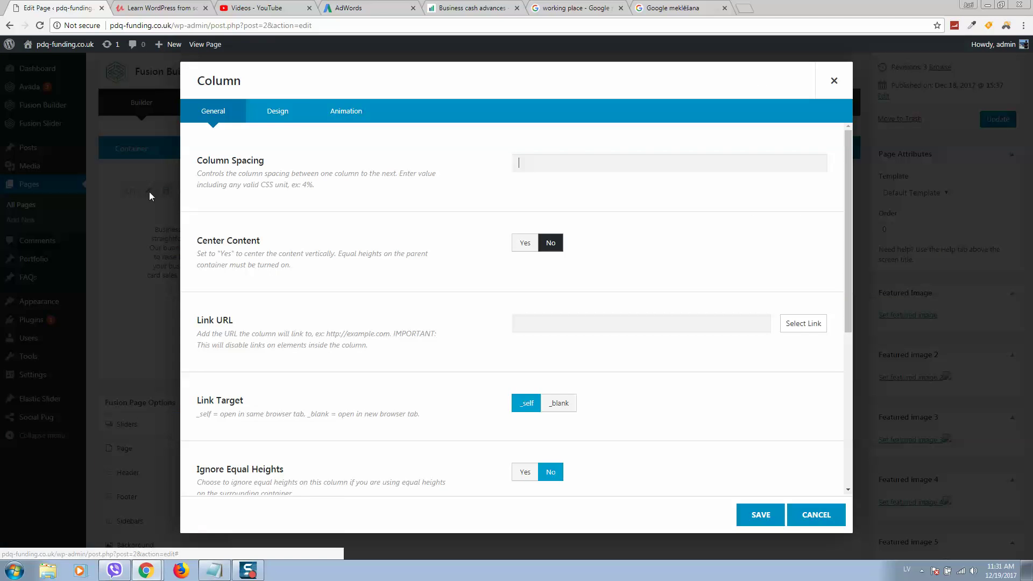
pyautogui.click(281, 112)
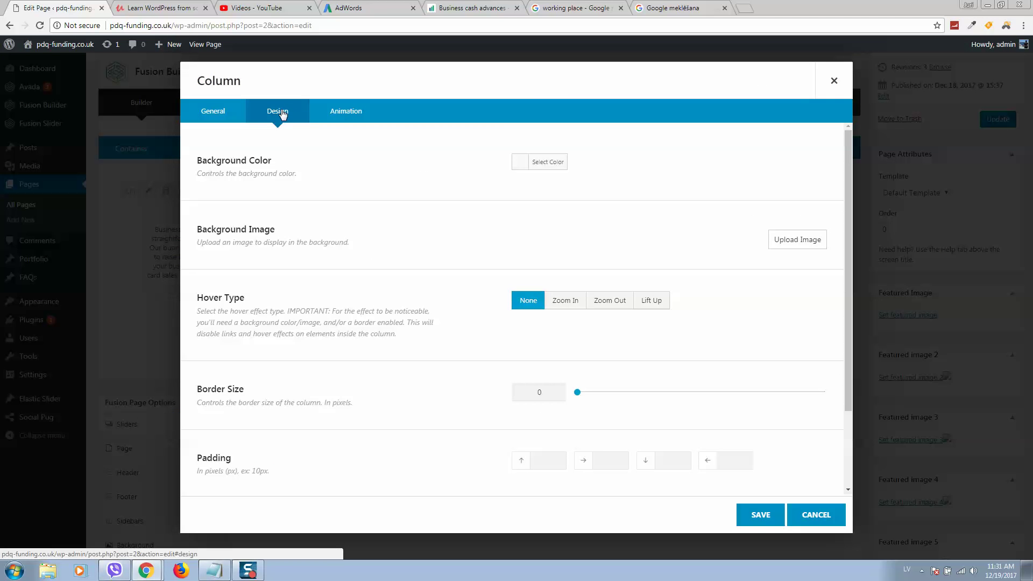
pyautogui.scroll(-2, 433, 249)
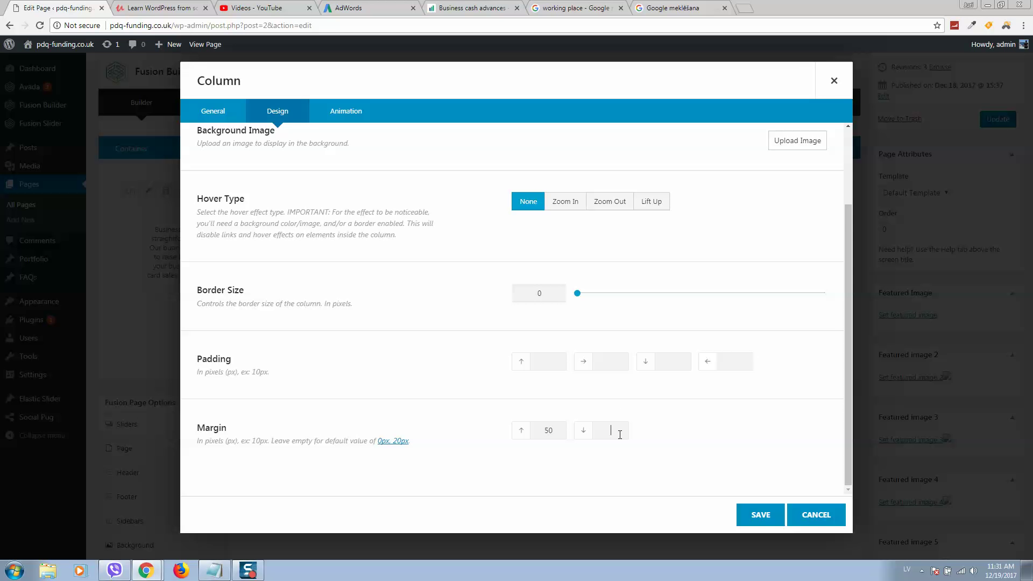
pyautogui.write('70')
pyautogui.click(761, 518)
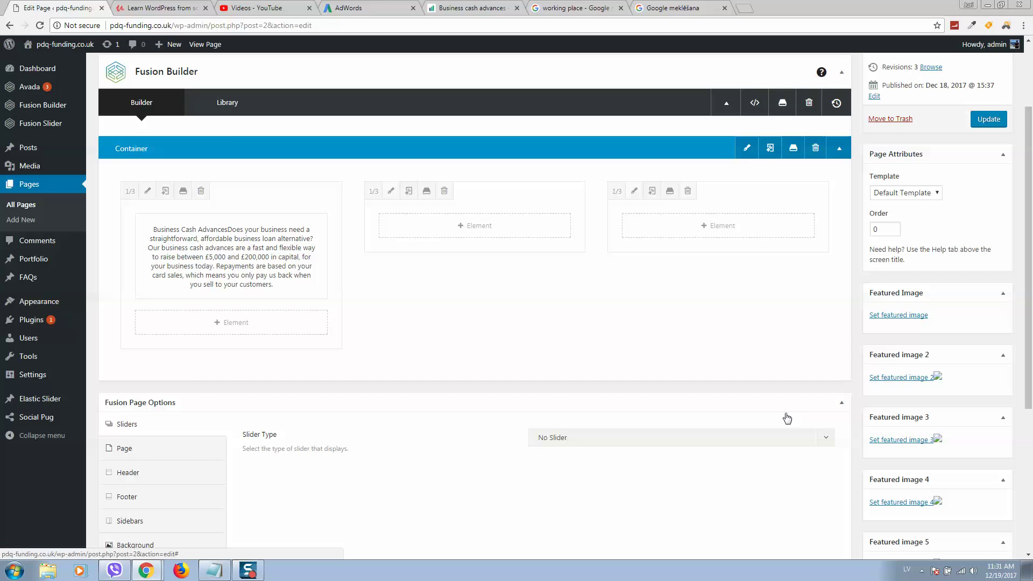
# Update the page and view the live homepage in a new tab before returning.
pyautogui.click(1000, 122)
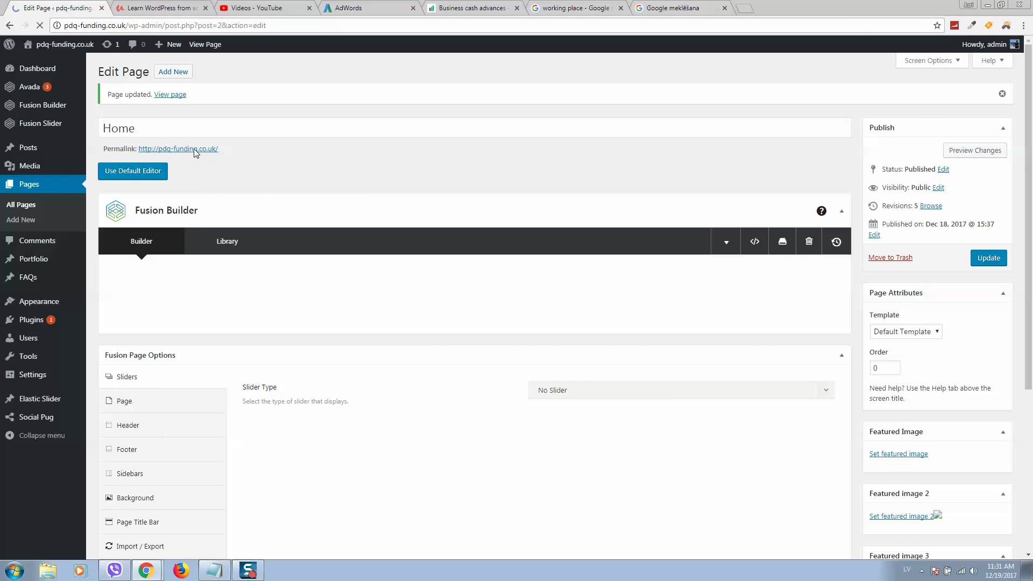
pyautogui.rightClick(196, 150)
pyautogui.click(232, 155)
pyautogui.click(156, 8)
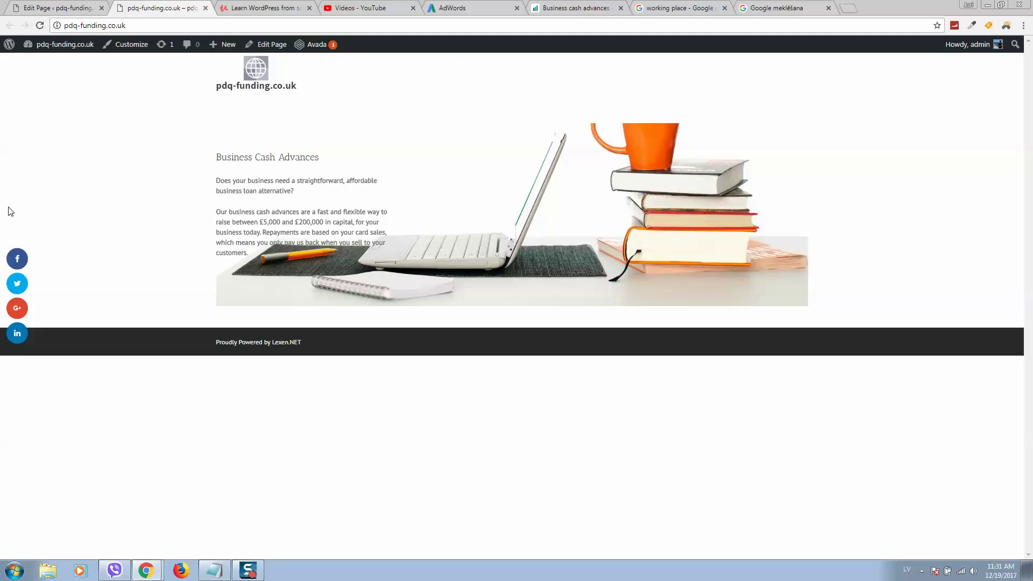
pyautogui.click(71, 9)
# Set the page template to 100% Width and update the page.
pyautogui.scroll(-2, 624, 318)
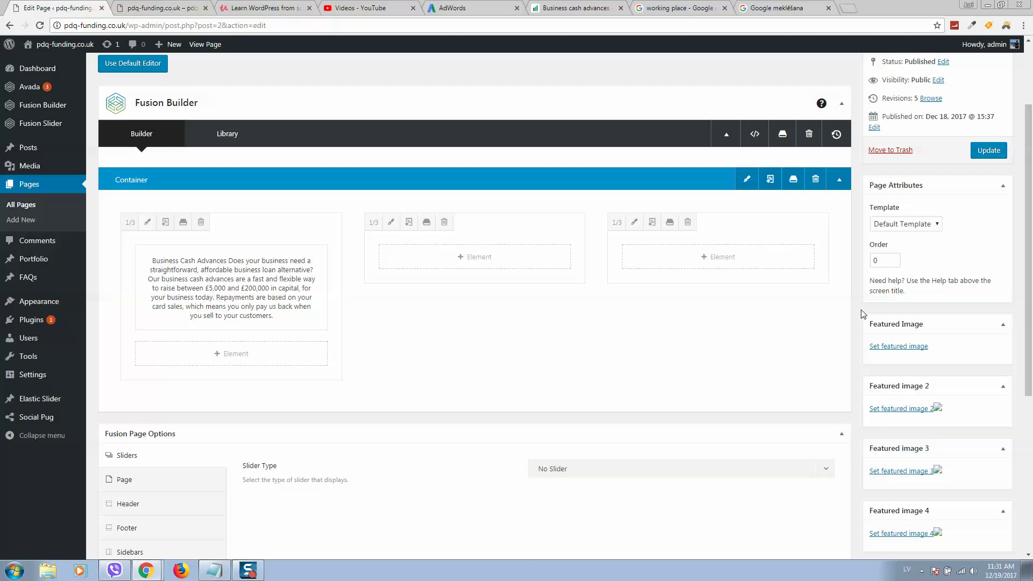
pyautogui.click(914, 226)
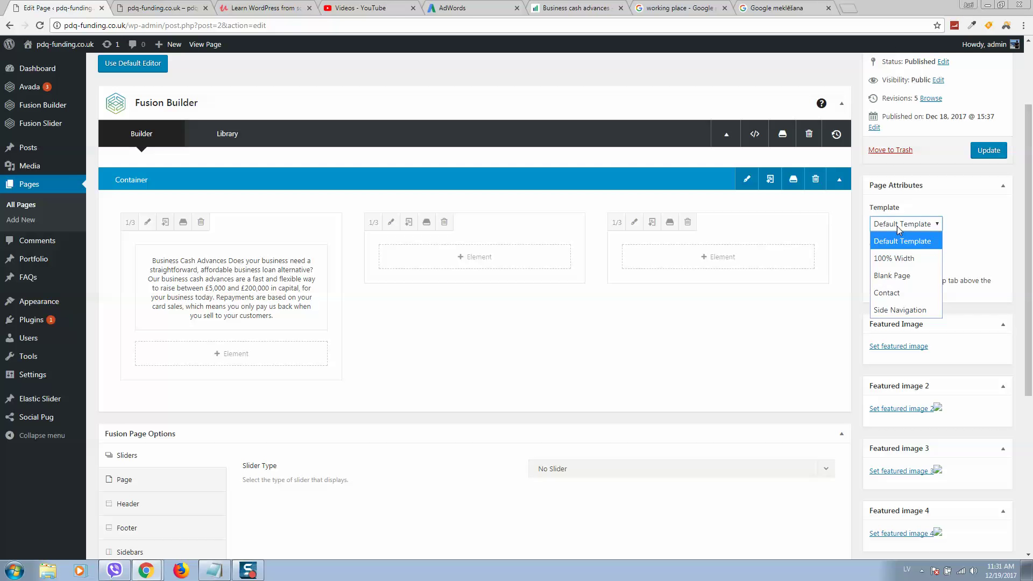
pyautogui.click(906, 258)
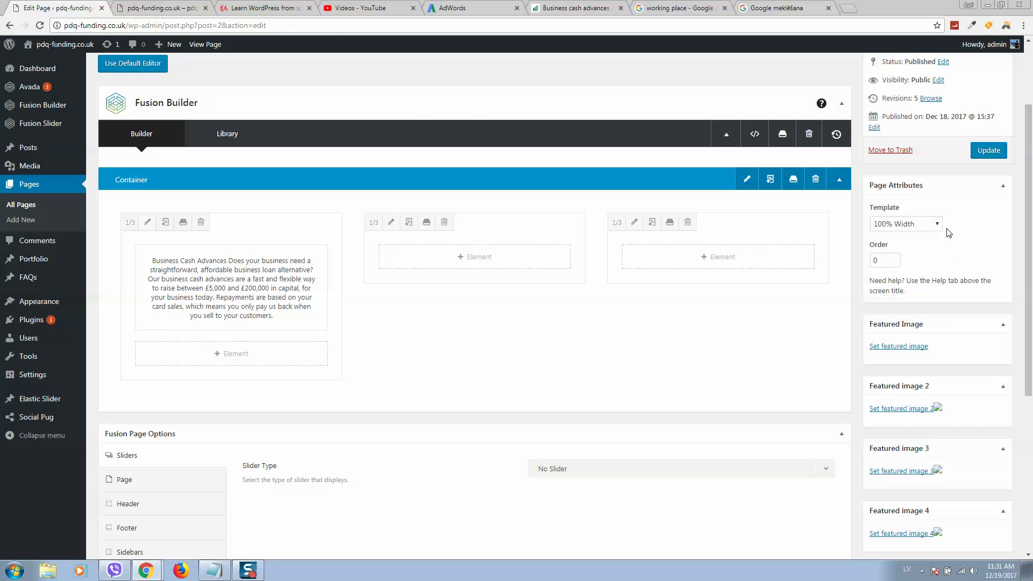
pyautogui.click(989, 152)
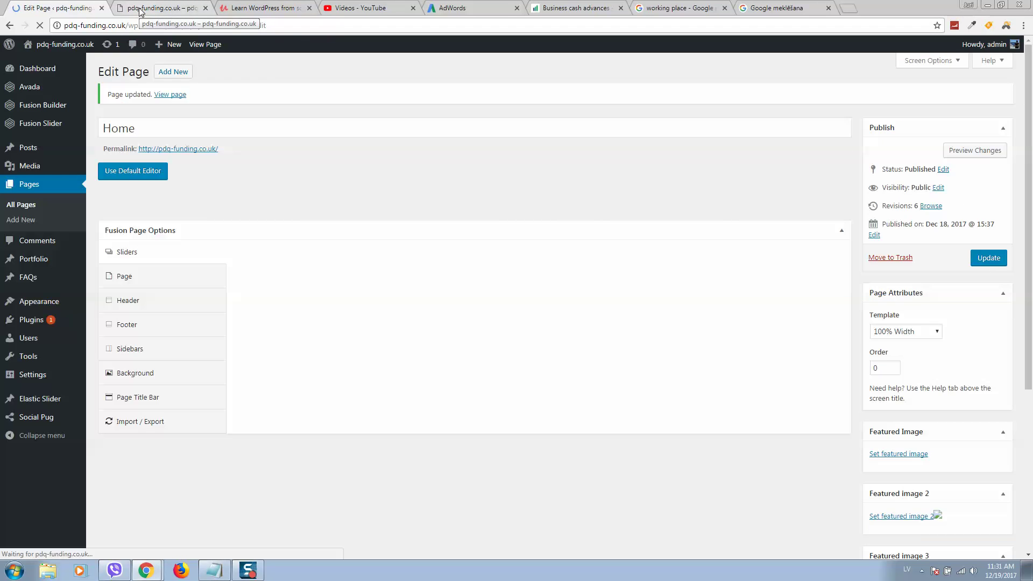
# Check the full-width desk photo behind the Business Cash Advances text on the live site.
pyautogui.click(139, 9)
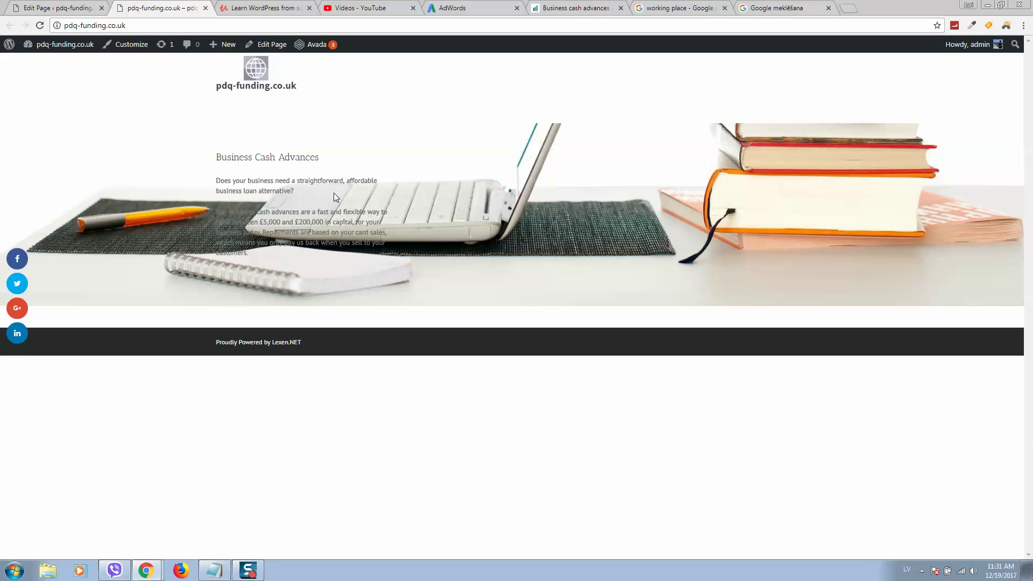
pyautogui.moveTo(218, 150); pyautogui.dragTo(401, 285)
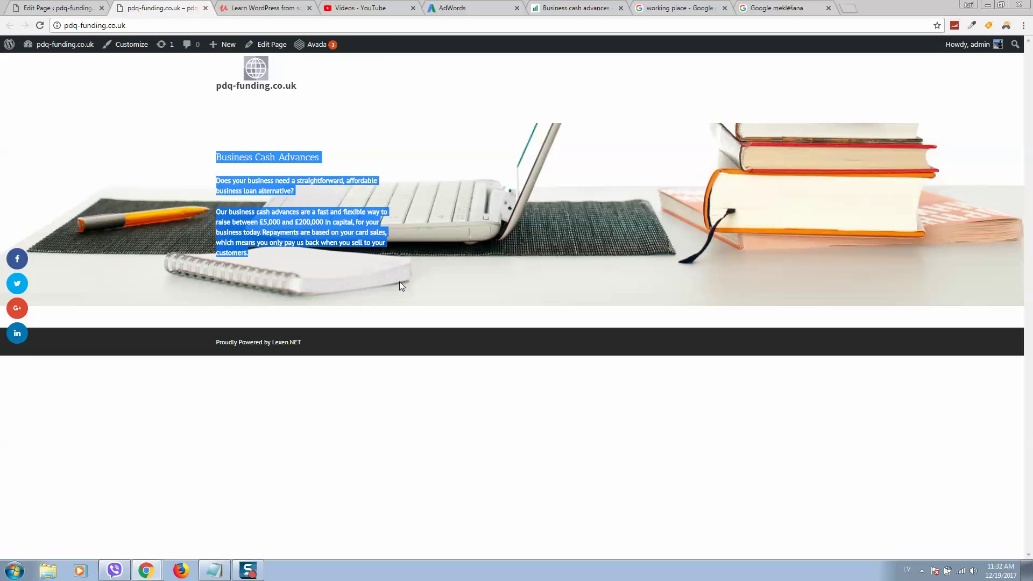
pyautogui.click(716, 281)
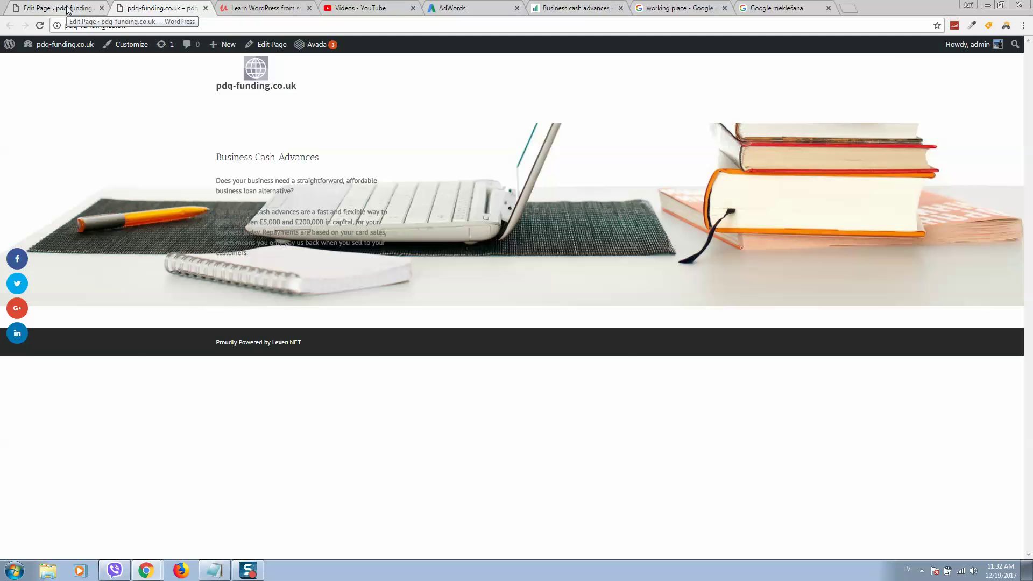
# Give the text column an 80 px top margin, update the page, and reload the live site.
pyautogui.hotkey('ctrl', 'shift', 'Tab')
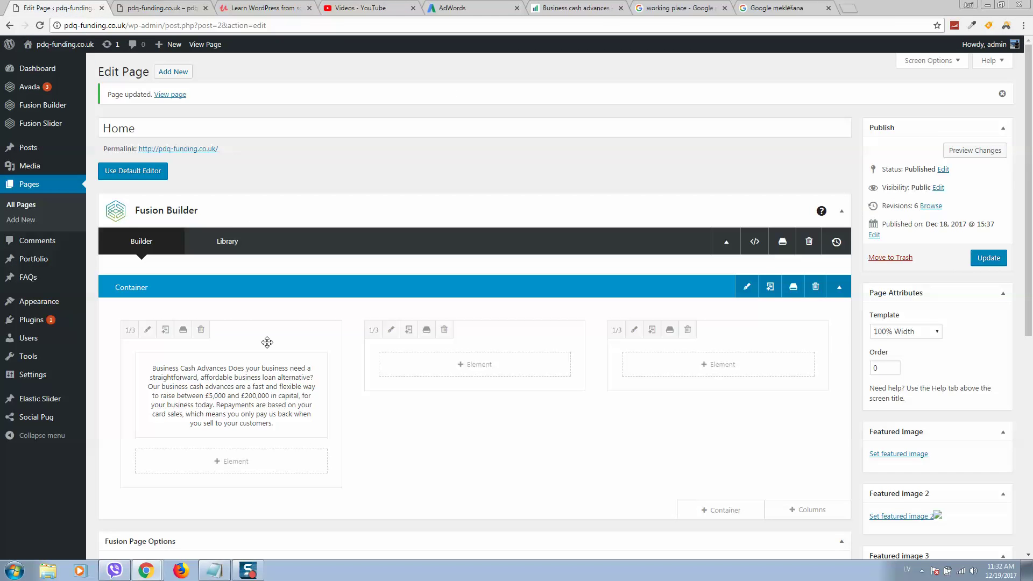
pyautogui.scroll(-1, 267, 337)
pyautogui.click(147, 276)
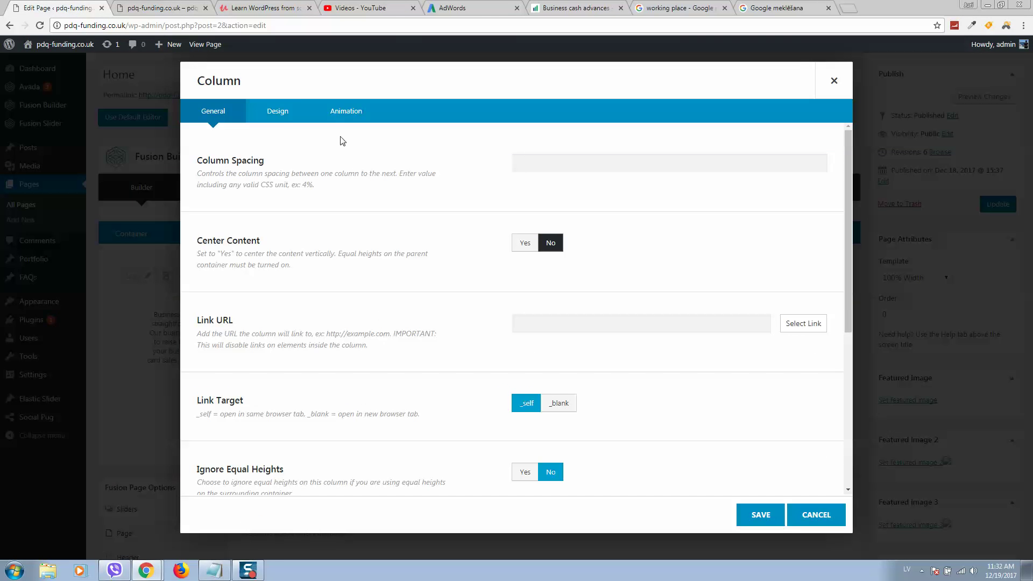
pyautogui.click(278, 111)
pyautogui.scroll(-2, 611, 415)
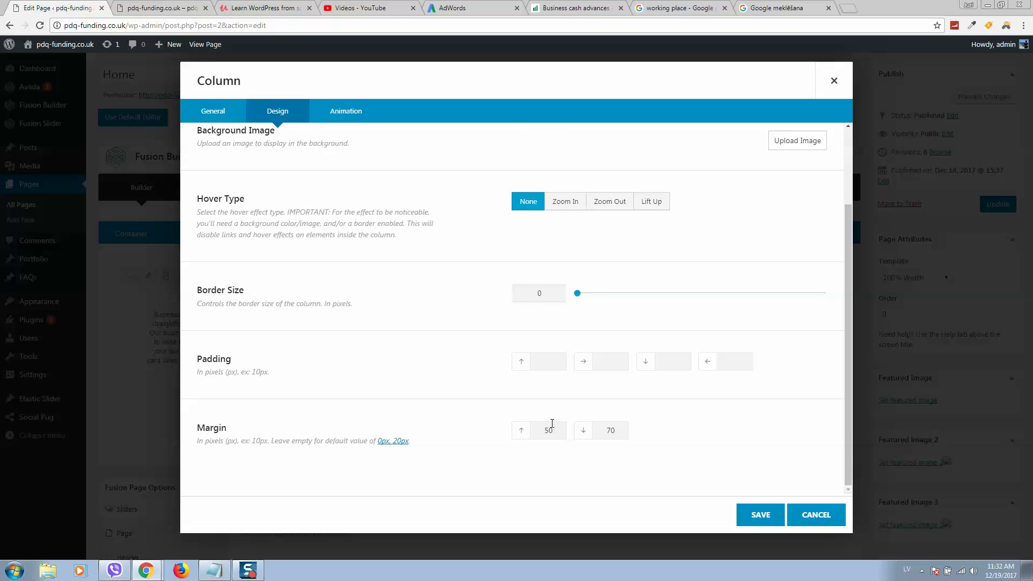
pyautogui.write('8')
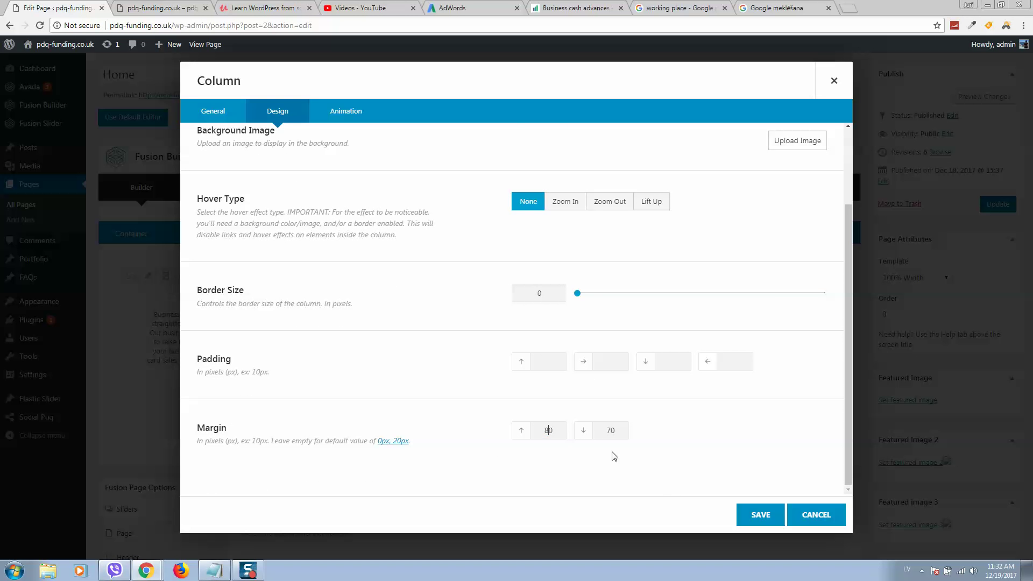
pyautogui.click(761, 514)
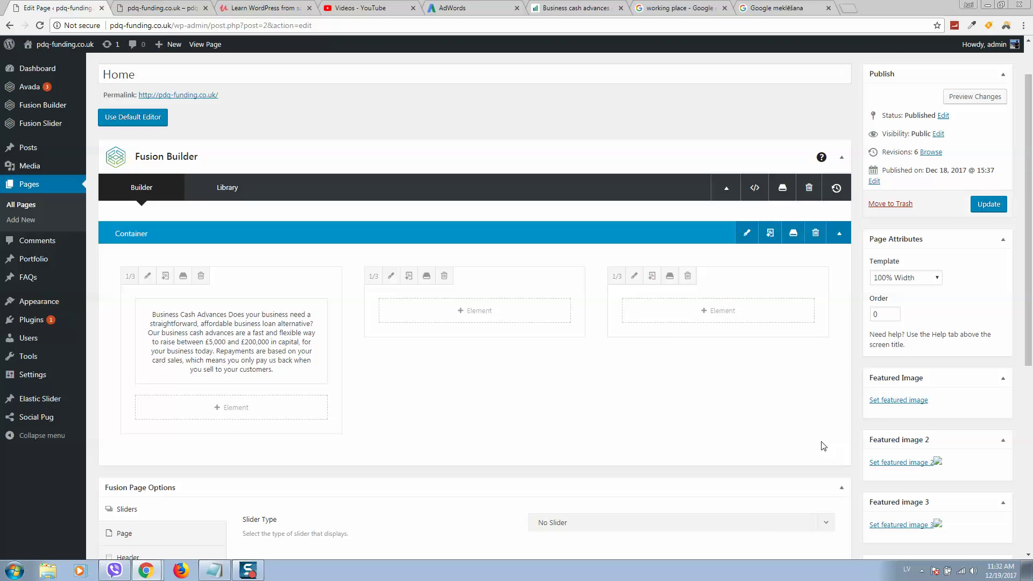
pyautogui.click(988, 205)
pyautogui.click(123, 9)
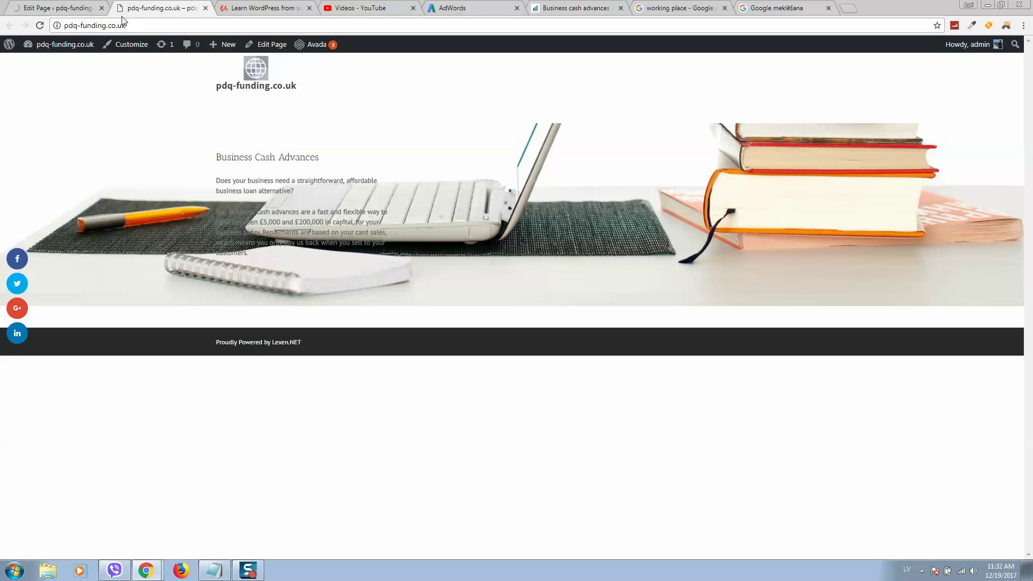
pyautogui.click(40, 25)
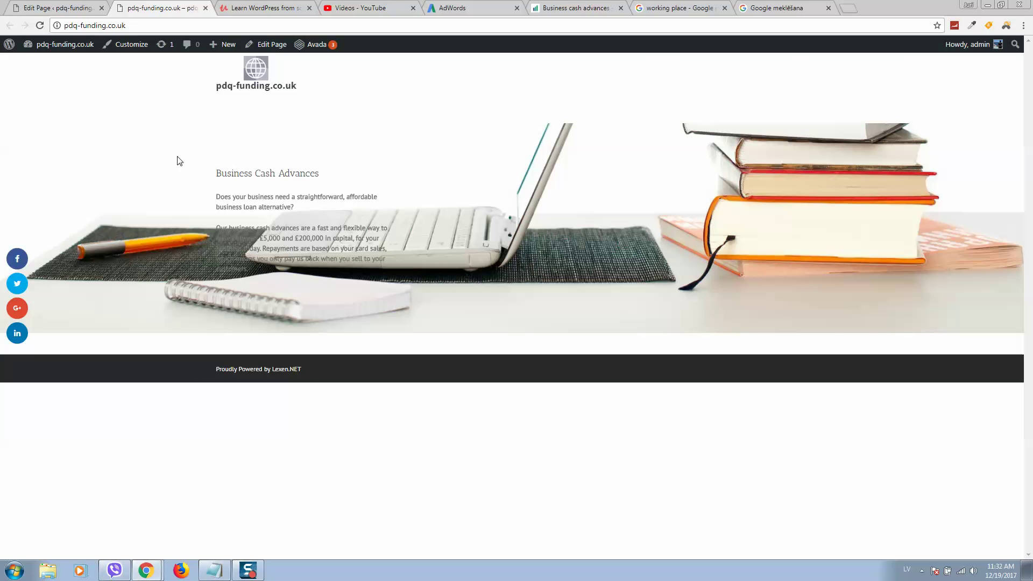
# Give the text column a 120 px bottom margin and reload the live site to check it.
pyautogui.click(59, 8)
pyautogui.scroll(-5, 283, 302)
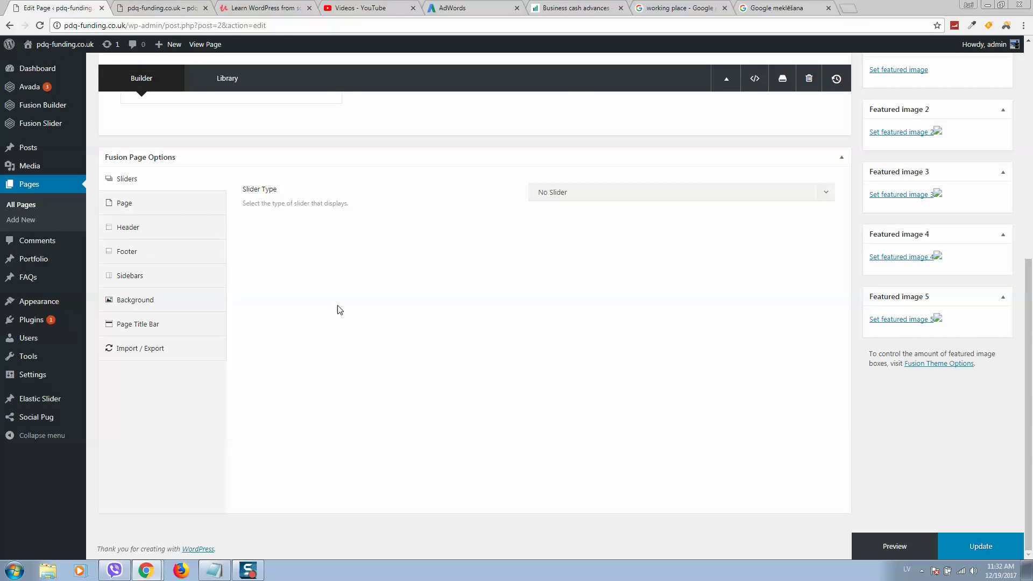
pyautogui.scroll(4, 340, 310)
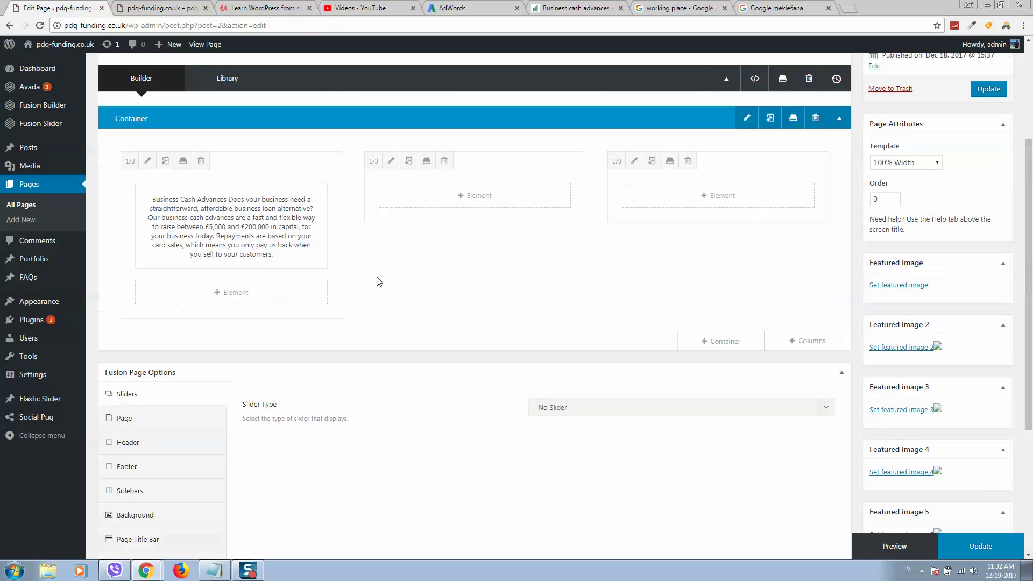
pyautogui.click(147, 162)
pyautogui.scroll(-5, 351, 269)
pyautogui.click(277, 111)
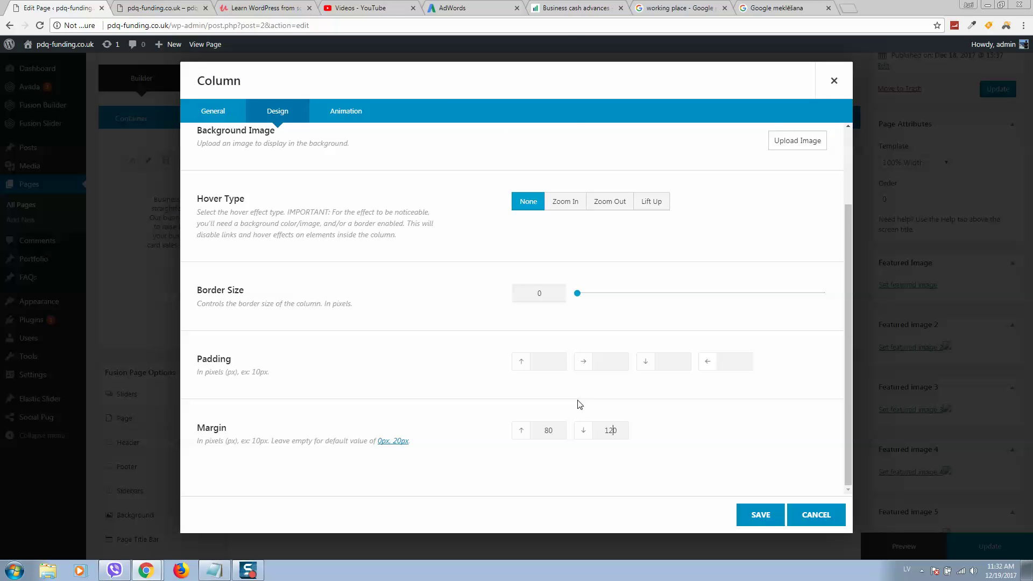
pyautogui.click(751, 512)
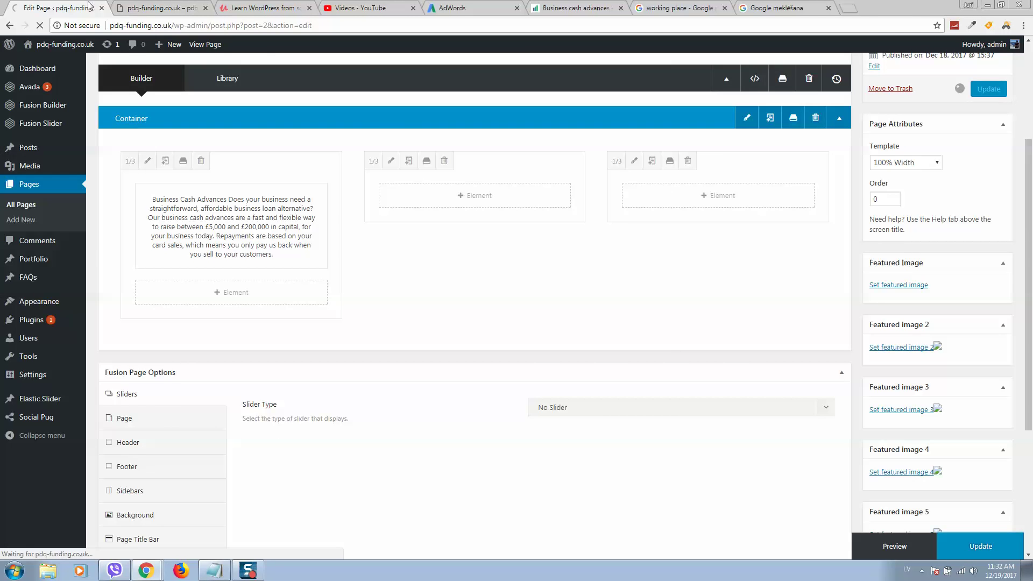
pyautogui.click(140, 7)
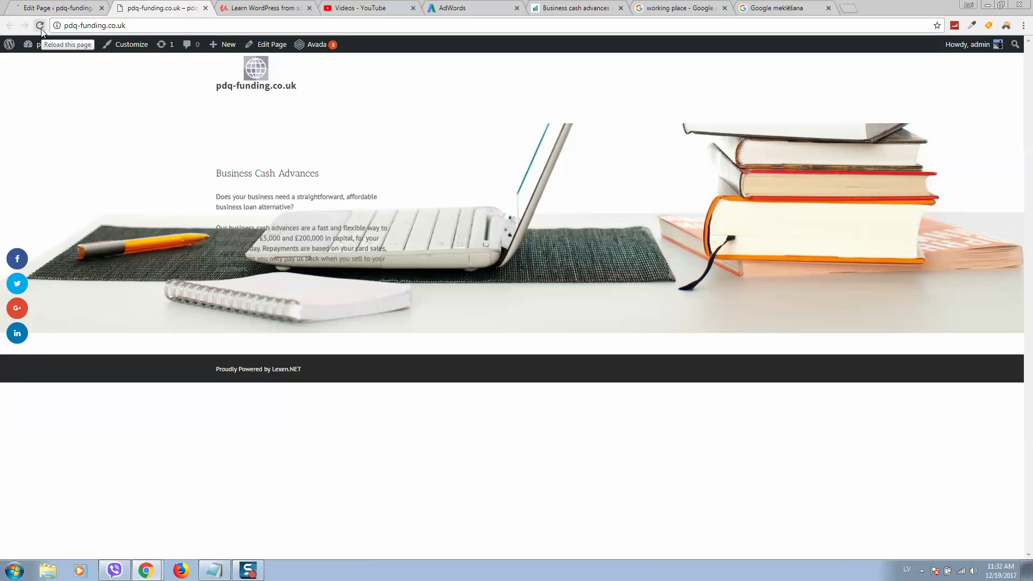
pyautogui.click(40, 26)
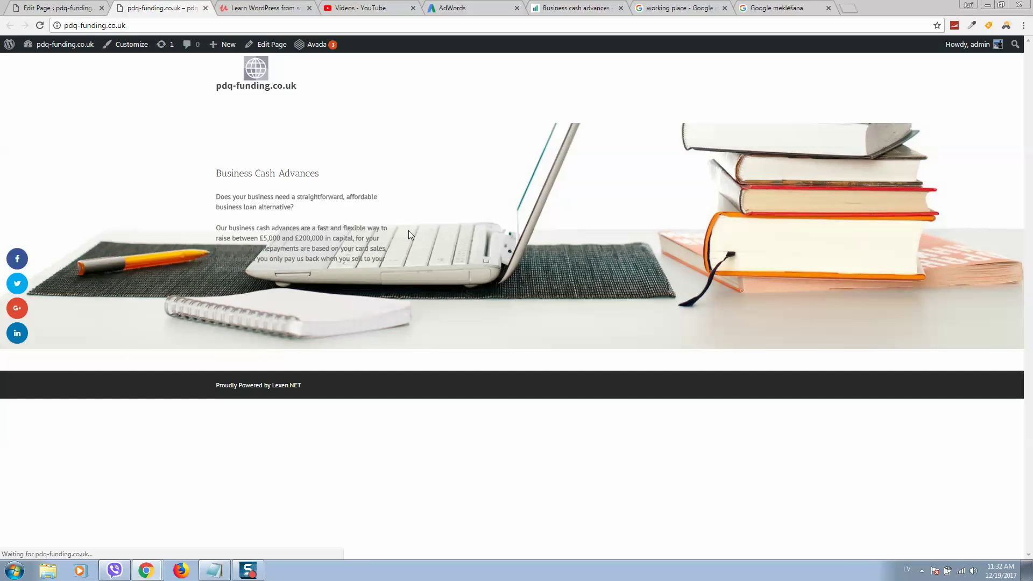